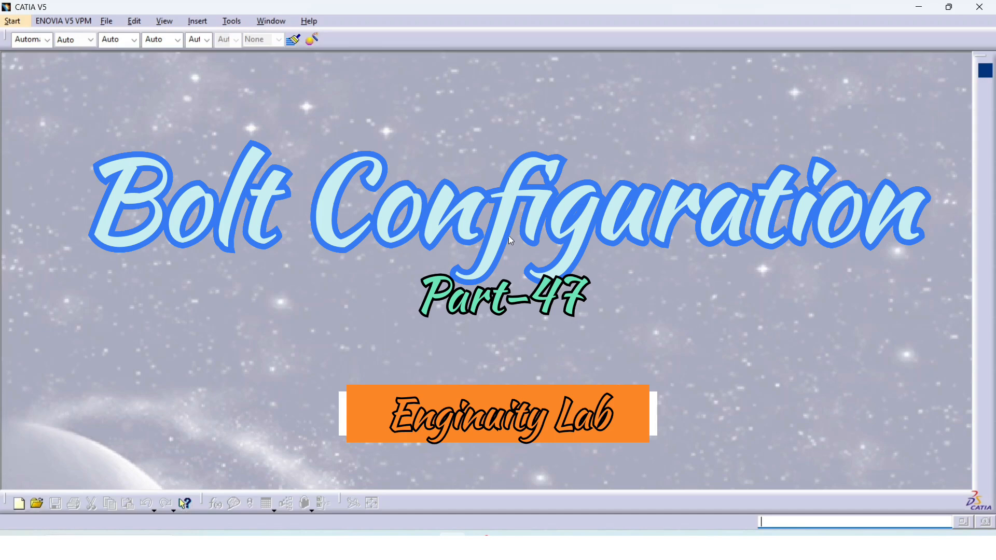
Create a new Part Design part named "Bolt Table" with hybrid design enabled
click(12, 21)
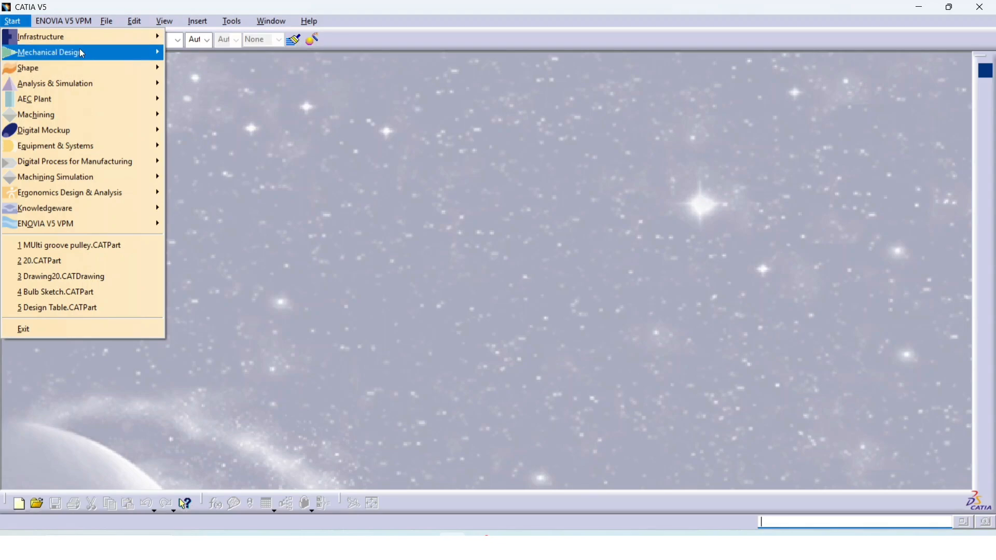
mouse_move(138, 52)
click(197, 51)
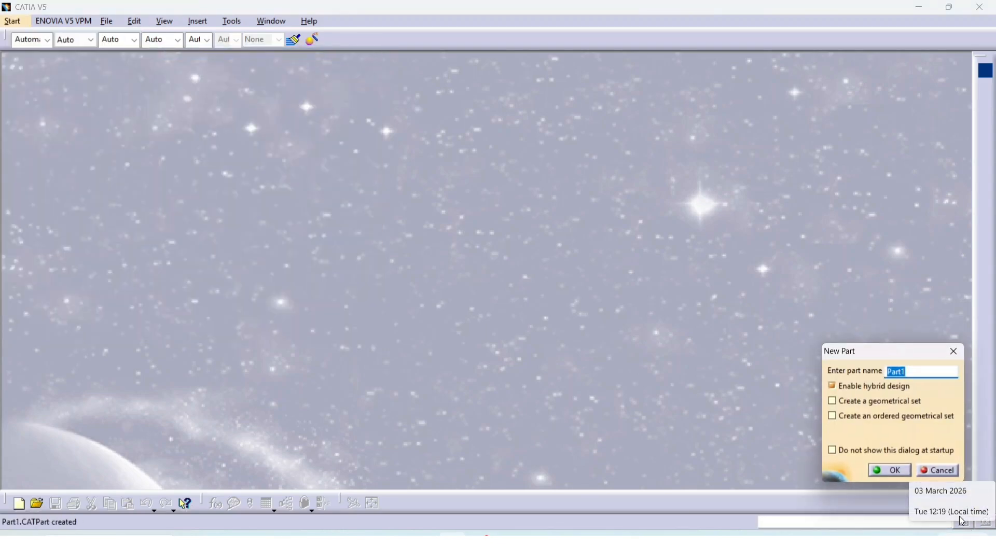
text(Bolt atba)
key(BackSpace)
key(BackSpace)
key(BackSpace)
key(BackSpace)
text(Table)
click(896, 472)
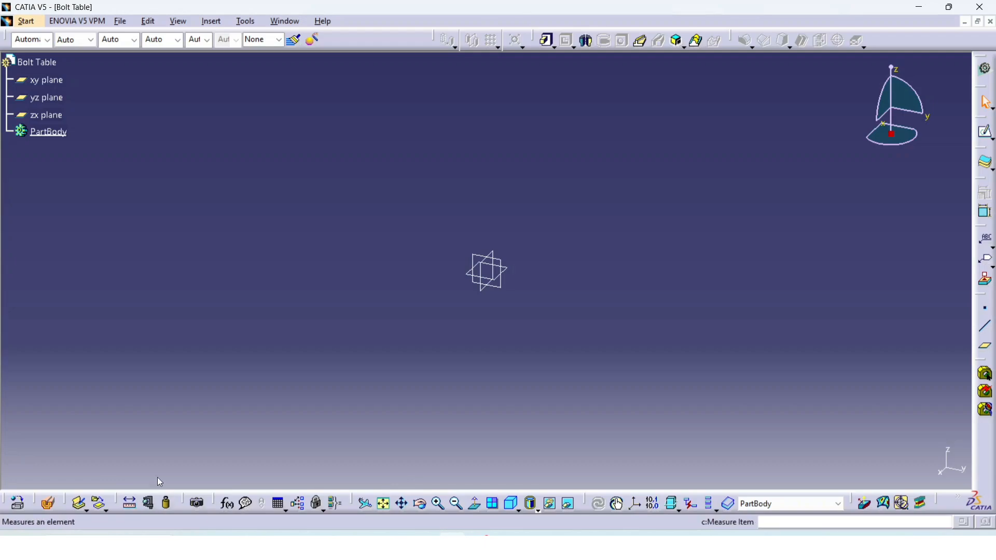
click(245, 22)
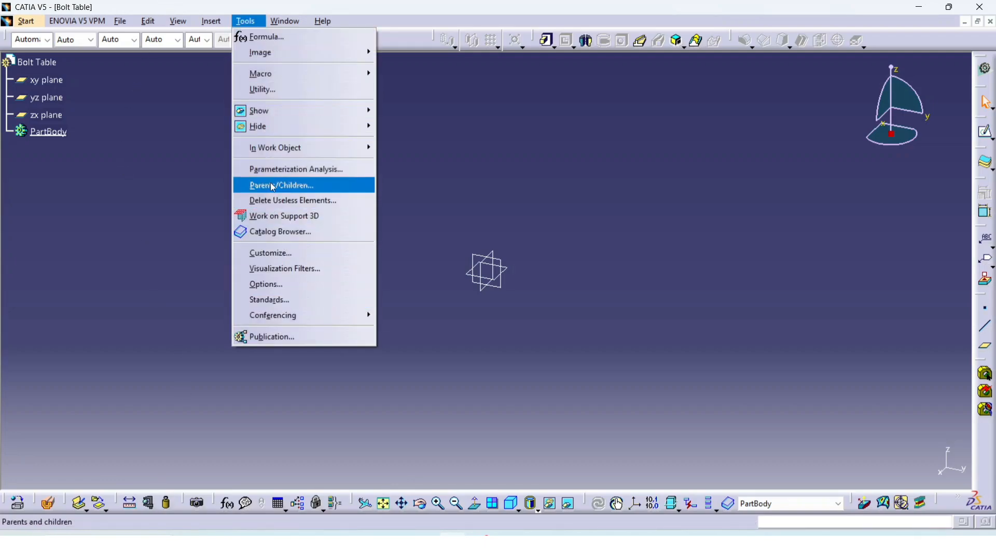
click(348, 418)
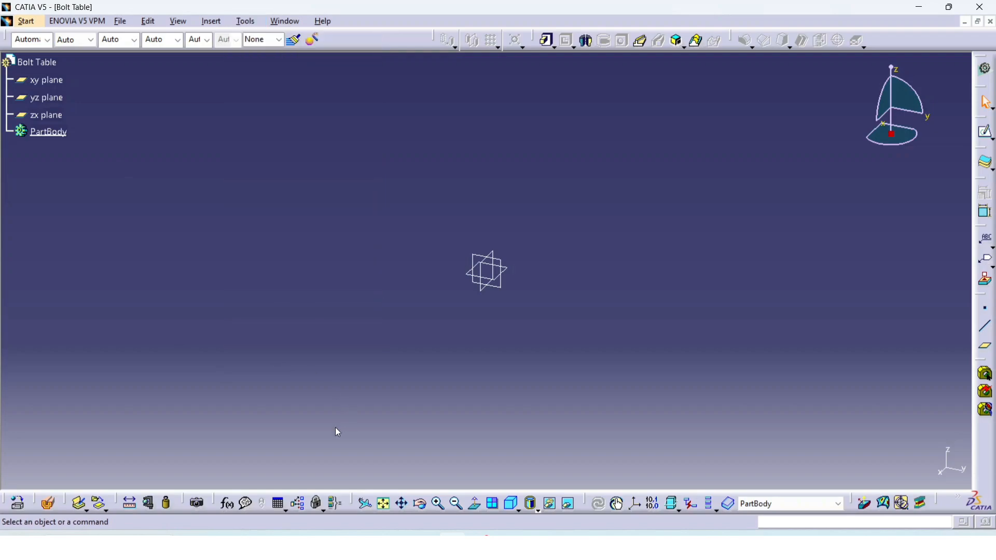
Create a single-value length parameter named Bolt_Diameter in the part's formulas
click(224, 503)
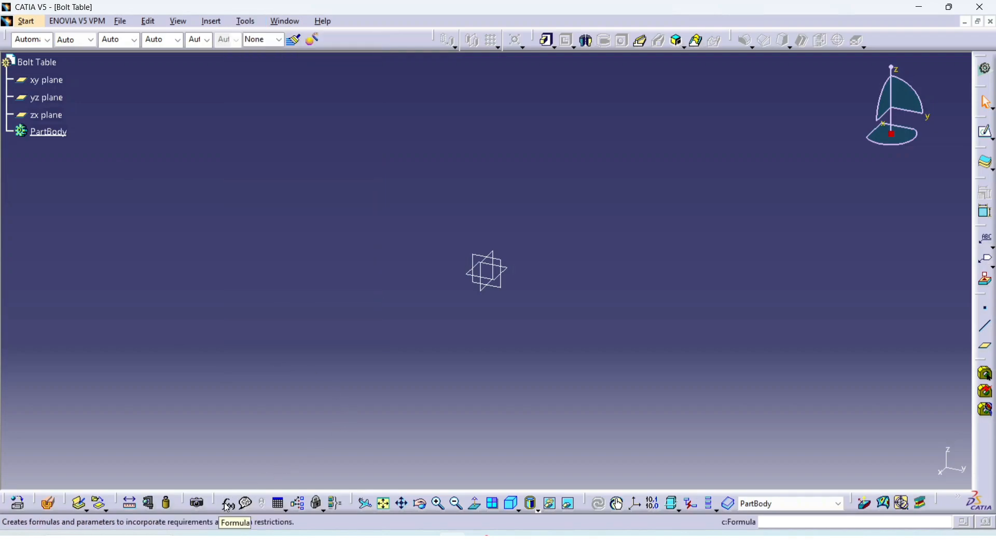
click(227, 505)
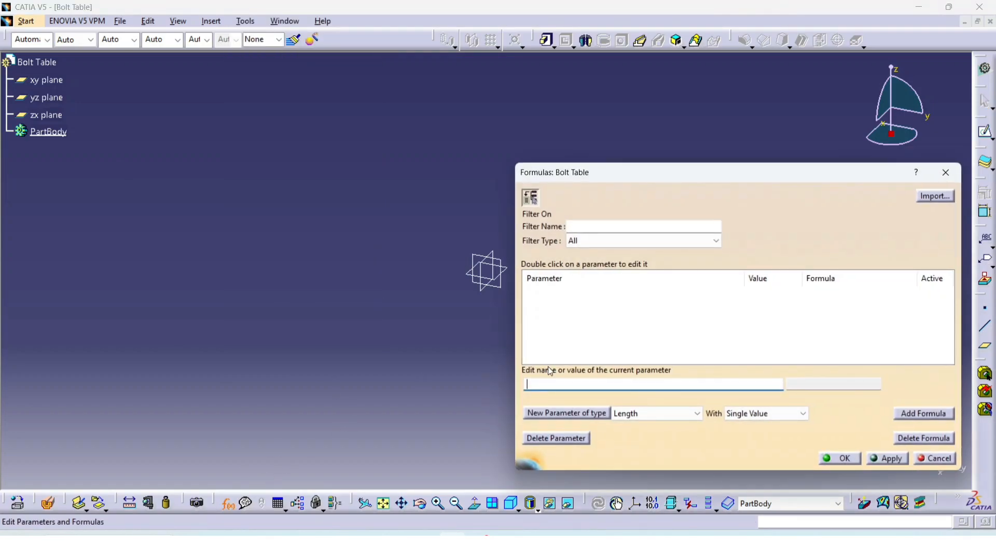
click(559, 419)
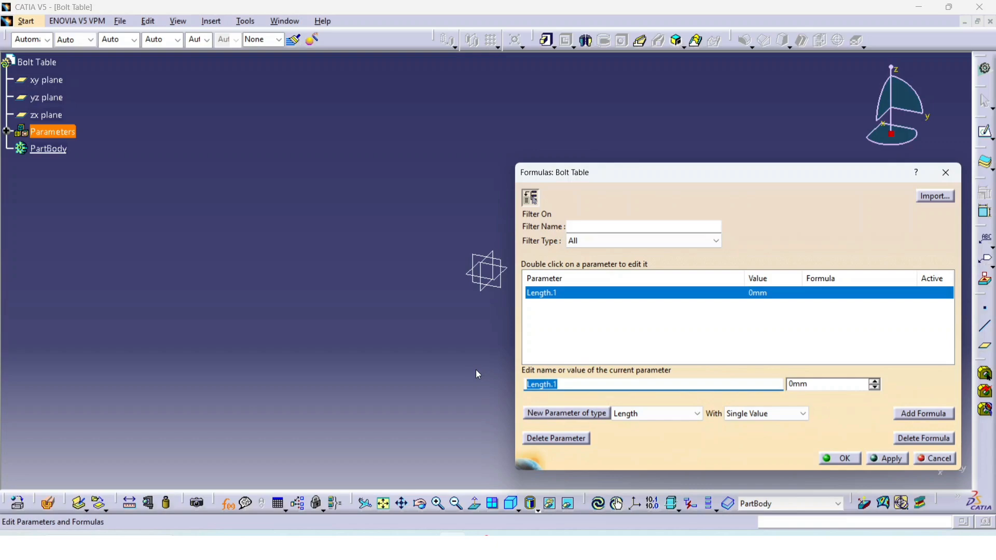
text(Bolt)
key(BackSpace)
text(_Diameter)
click(839, 383)
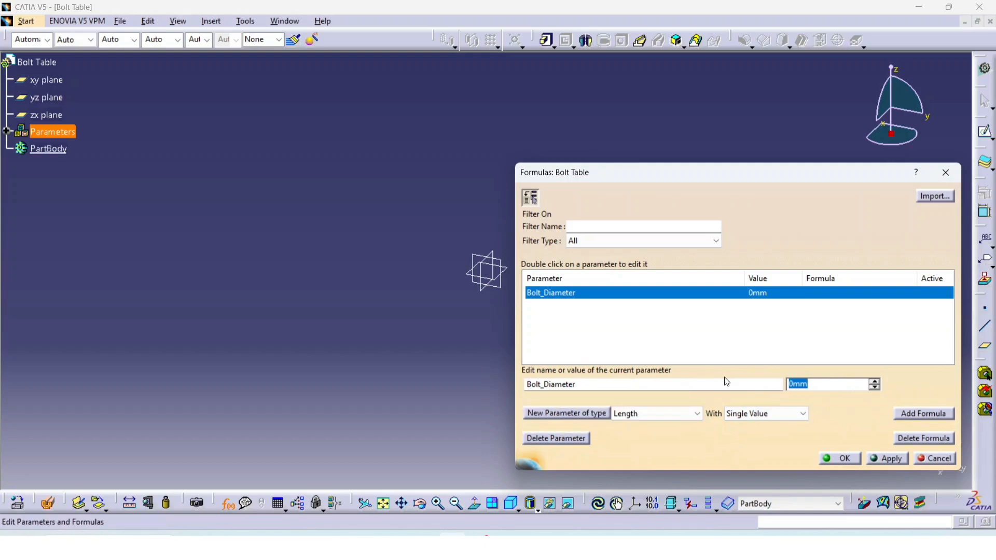
Add a second single-value length parameter and name it Bolt_Length
click(568, 413)
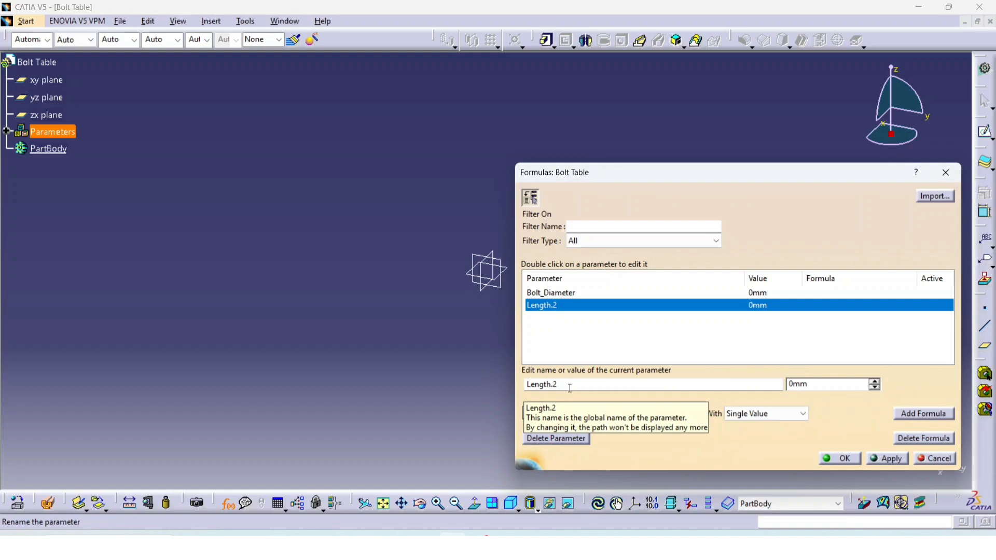
drag(582, 384, 442, 374)
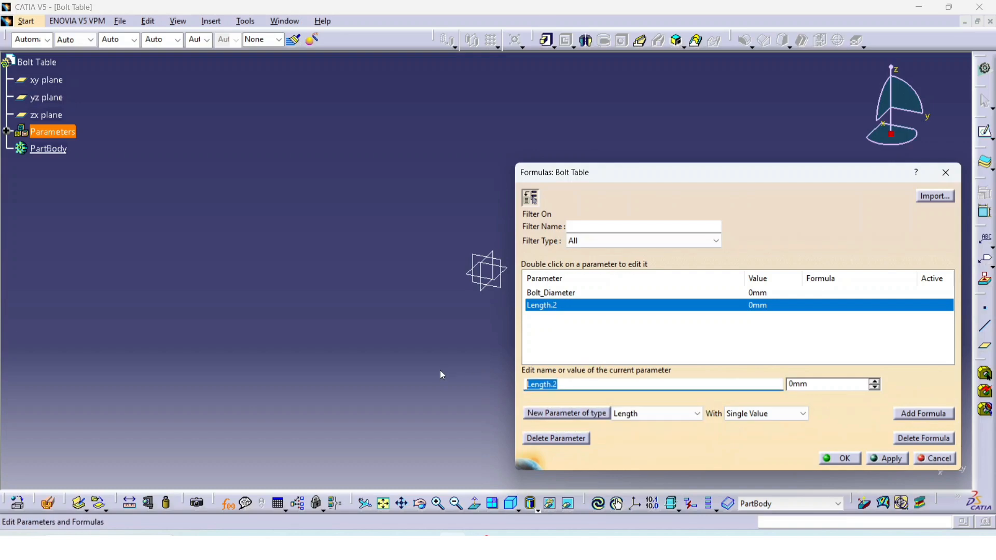
text(Bolt_Lenth)
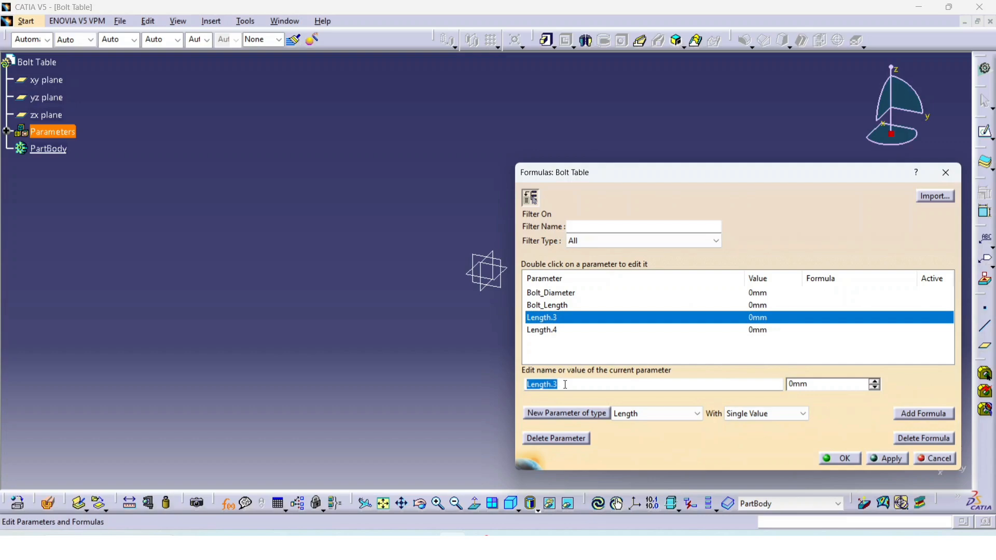
Name the third and fourth length parameters Head_Thickness and Head_Falt_Diastance
text(Head)
text(_Thic)
text(kness)
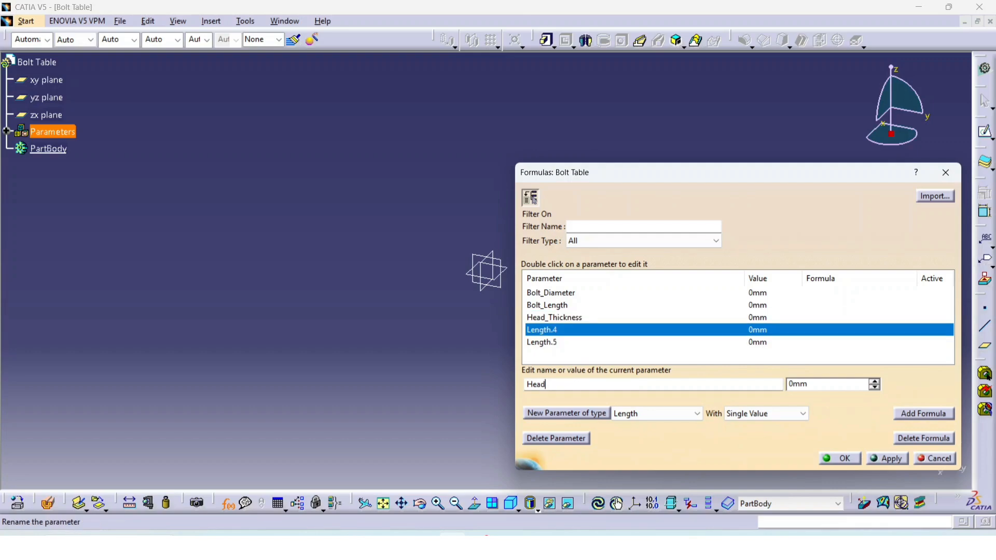
text(_Falt_Diastance)
Delete the unused fifth length parameter, Length.5, and set Bolt_Diameter to 10 mm
click(558, 343)
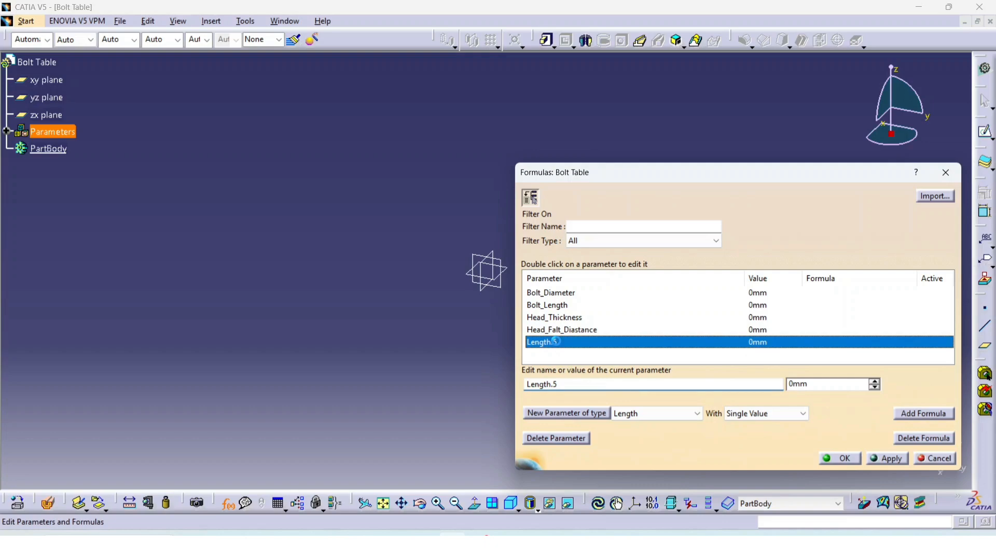
click(575, 385)
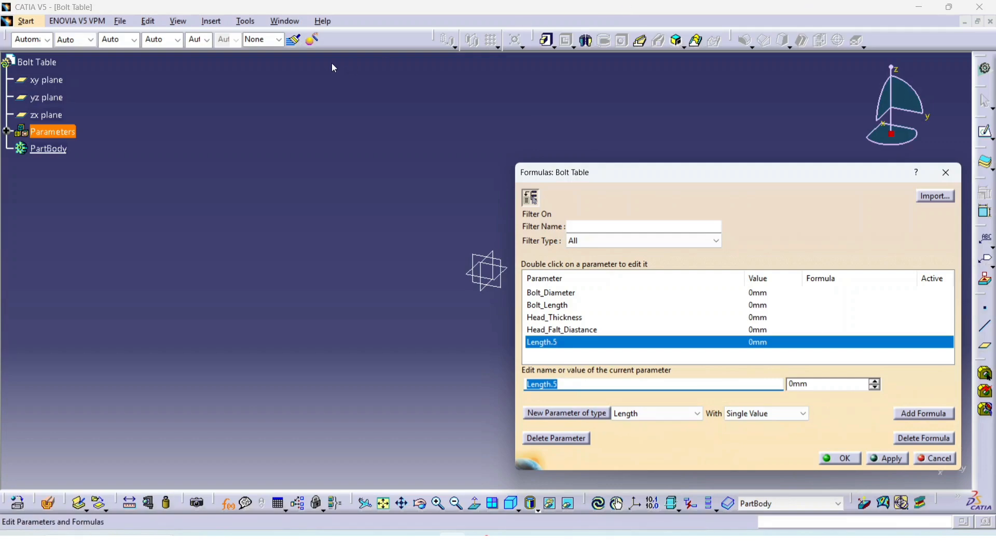
click(539, 342)
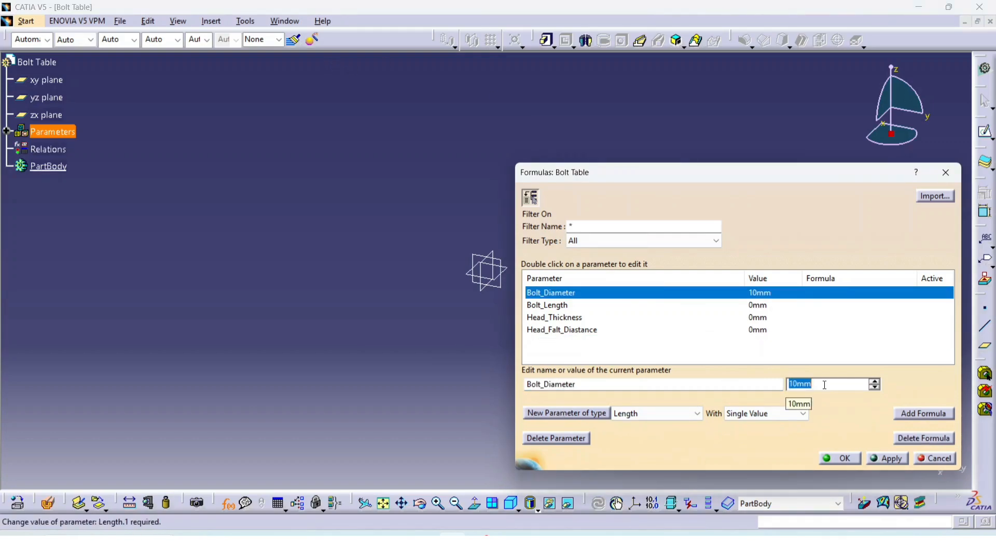
Set the Bolt_Length parameter to 60 mm
click(714, 305)
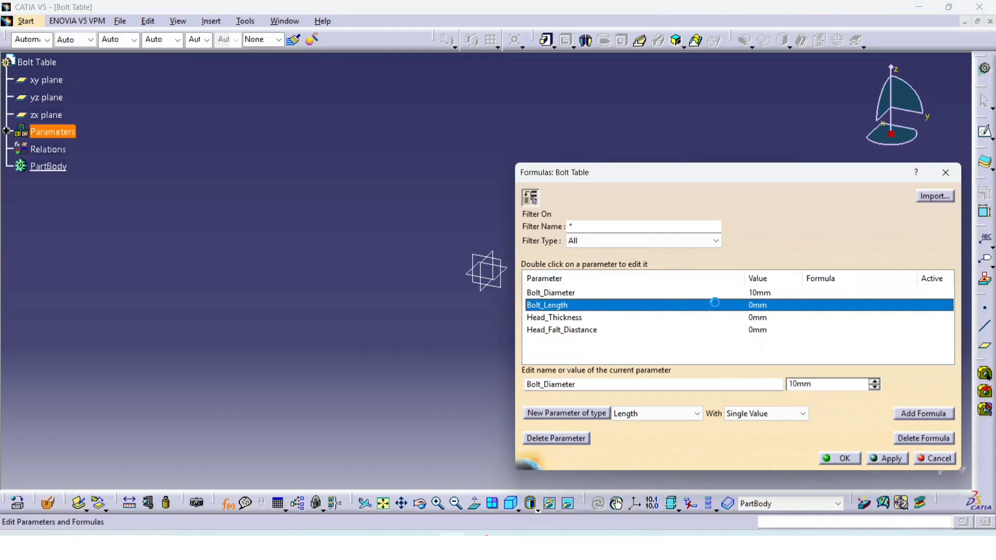
double_click(819, 385)
text(60)
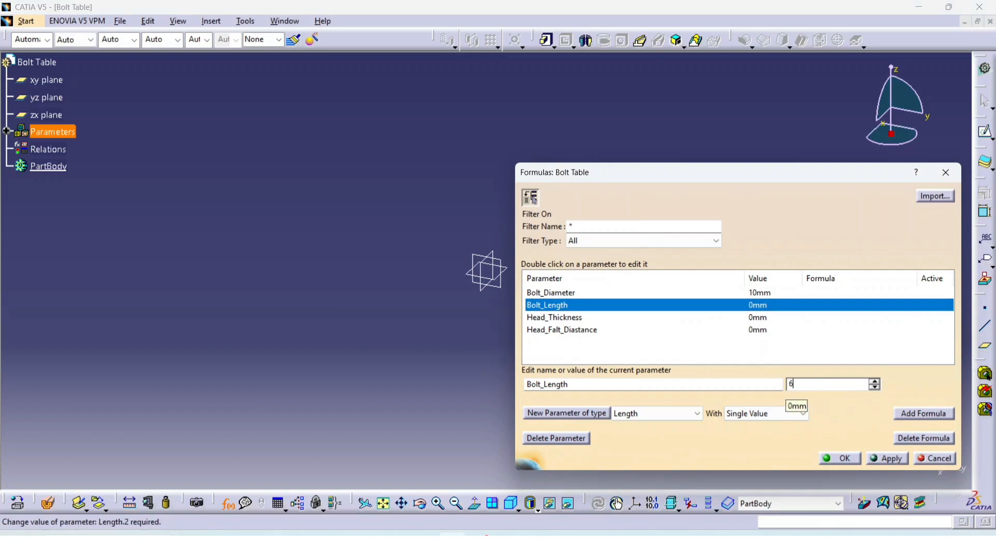
text(mm)
key(Return)
Set the Head_Thickness parameter to 6 mm
click(649, 318)
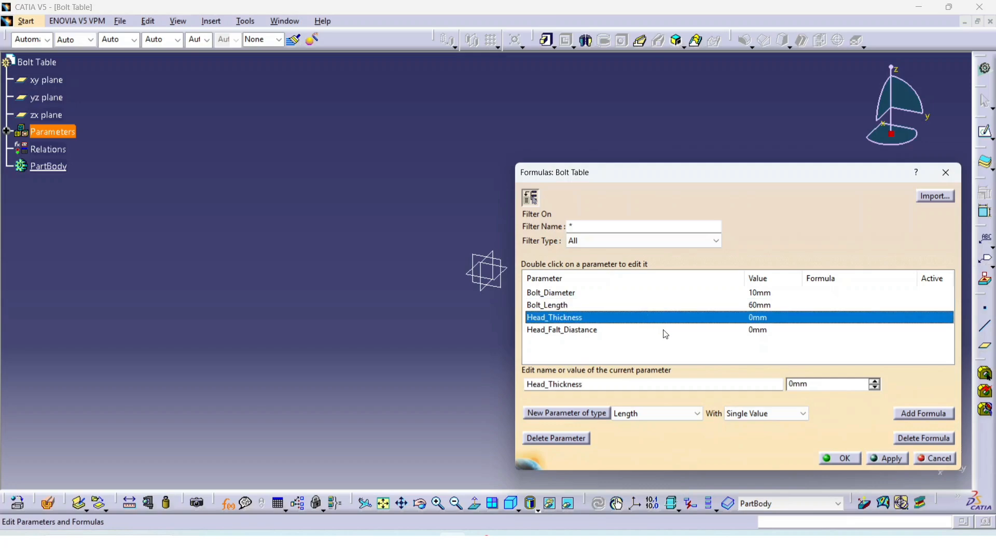
double_click(821, 383)
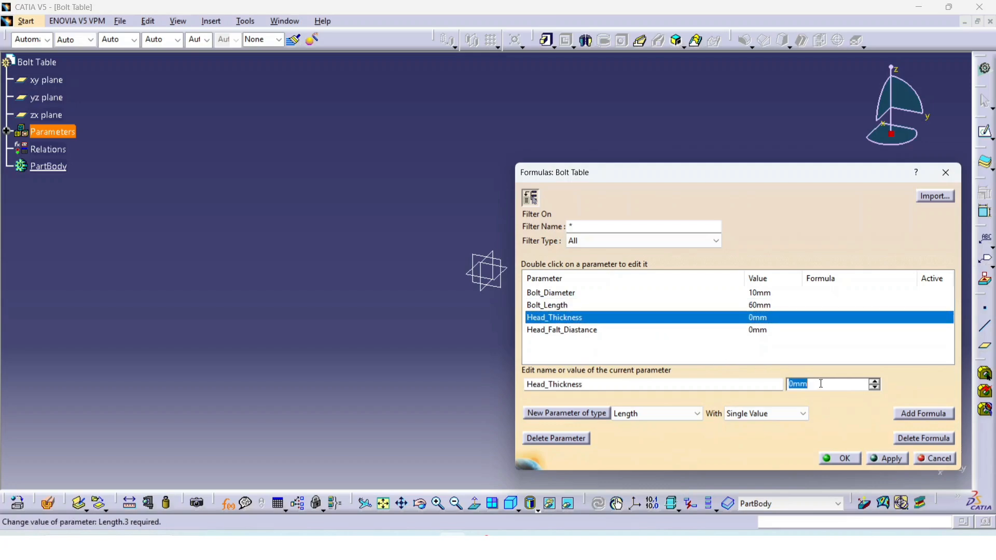
text(6mm)
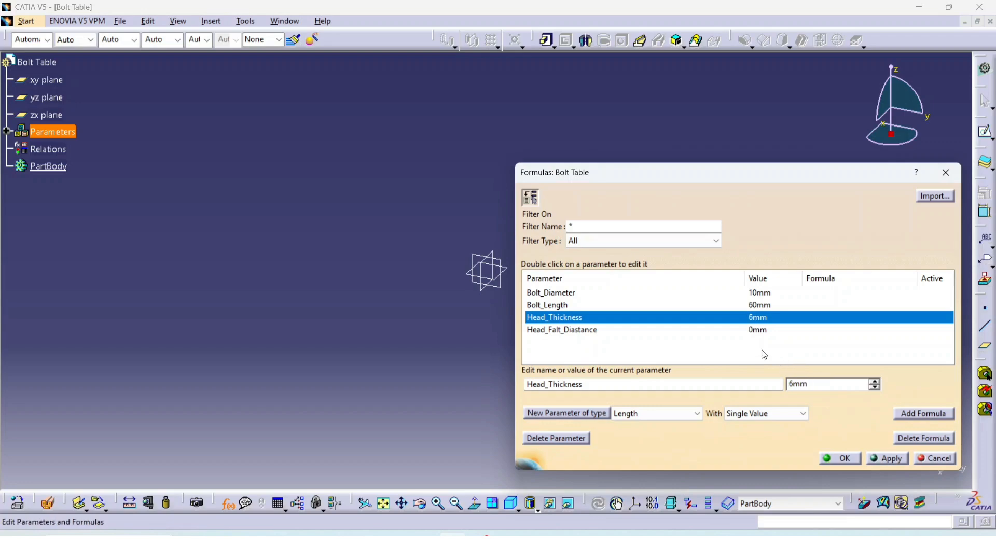
Set Head_Falt_Diastance to 17 mm, accept the formulas, and expand the Parameters node in the specification tree
click(693, 335)
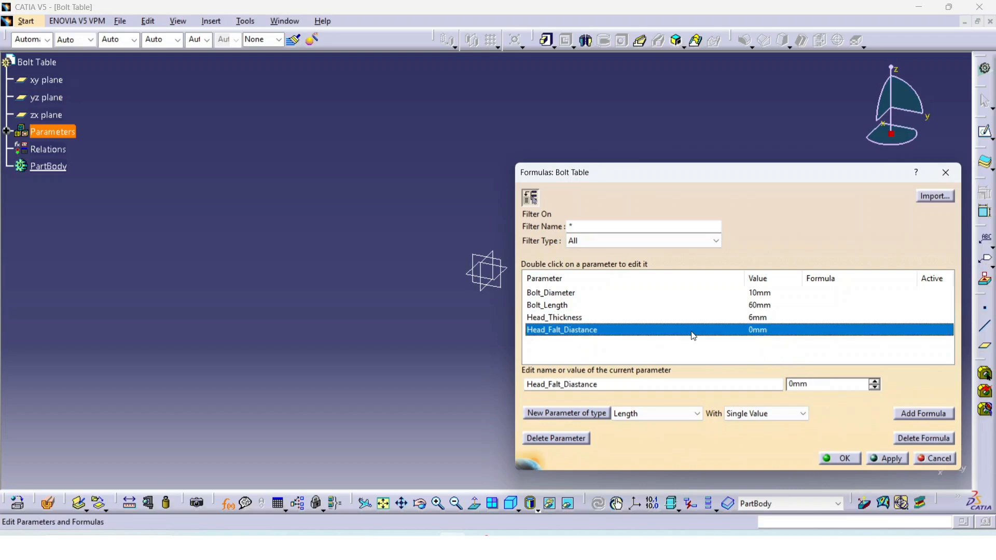
double_click(814, 383)
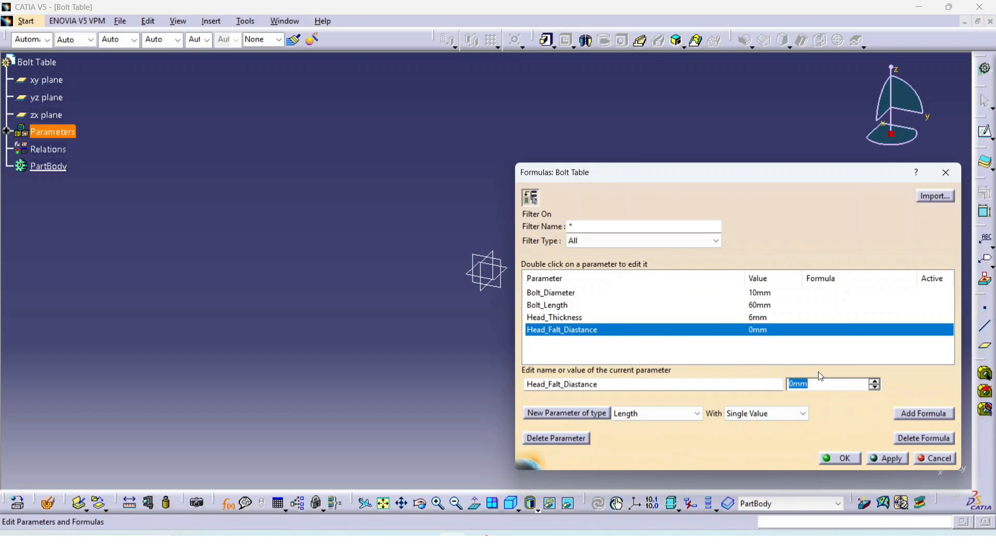
text(17mm)
key(Return)
click(836, 458)
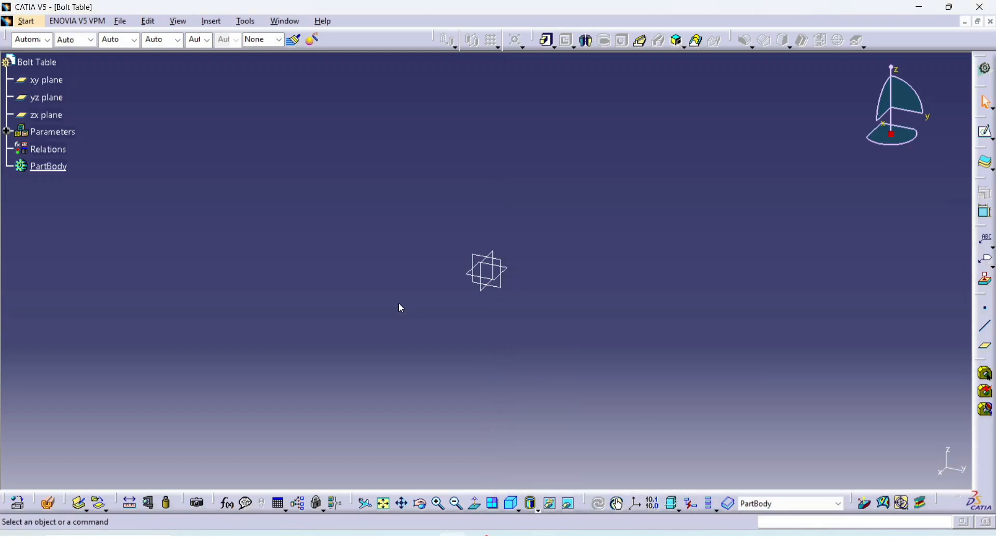
click(7, 131)
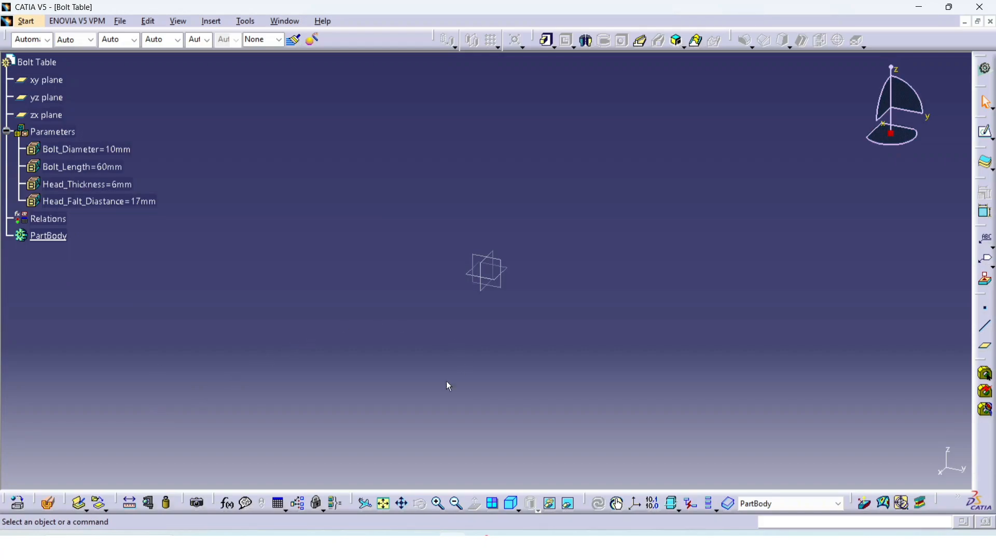
Start a sketch on the yz plane and draw a circle about 62 mm in diameter centred on the origin
click(499, 261)
click(750, 399)
click(511, 265)
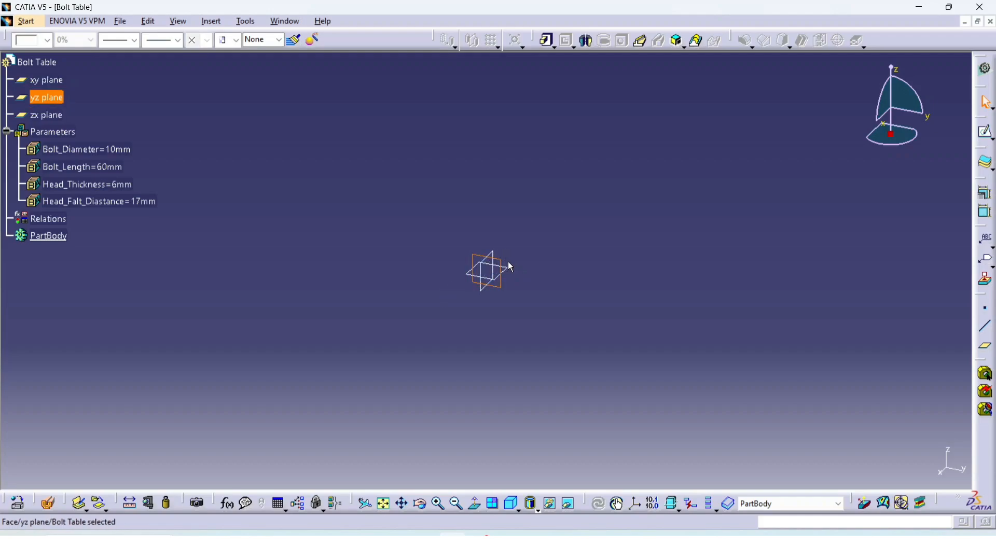
click(986, 131)
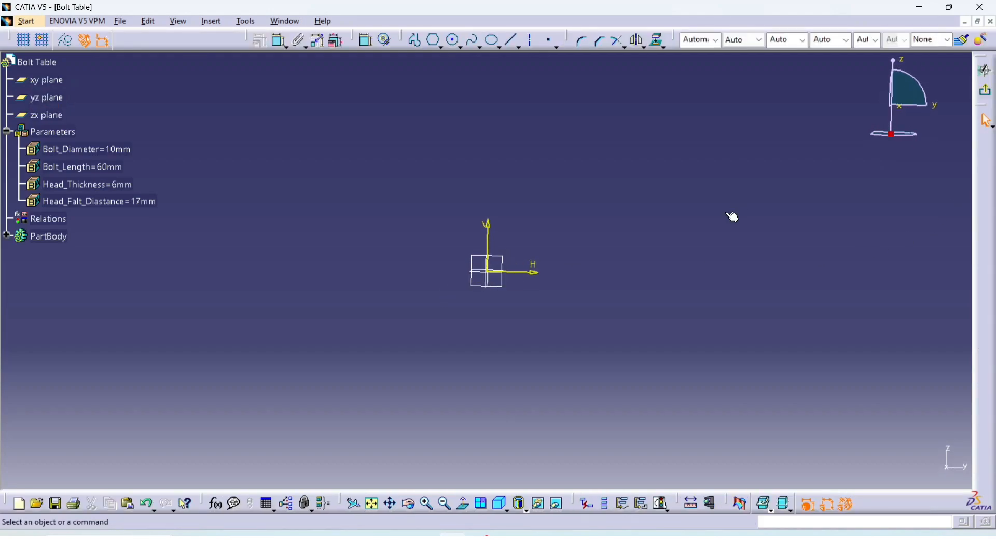
click(454, 40)
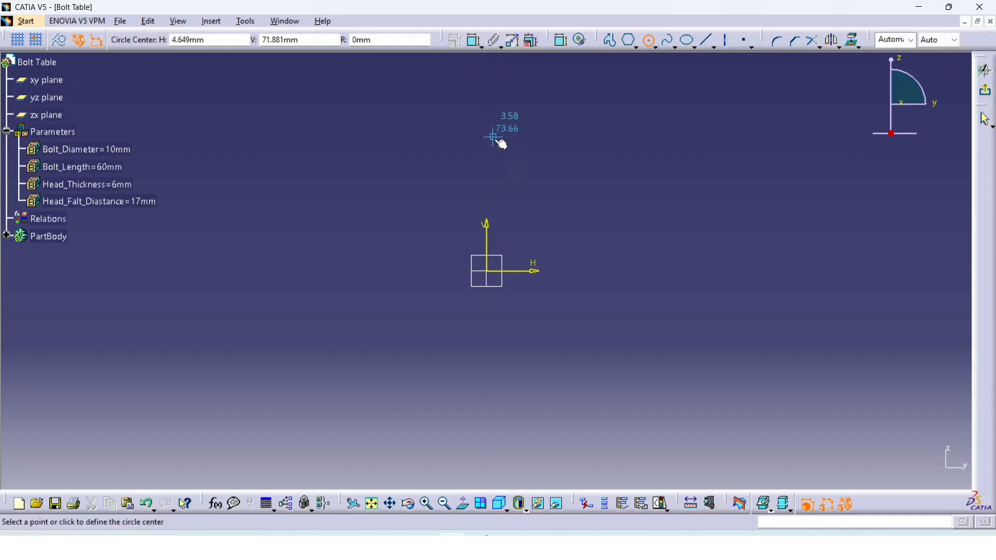
click(490, 271)
click(528, 231)
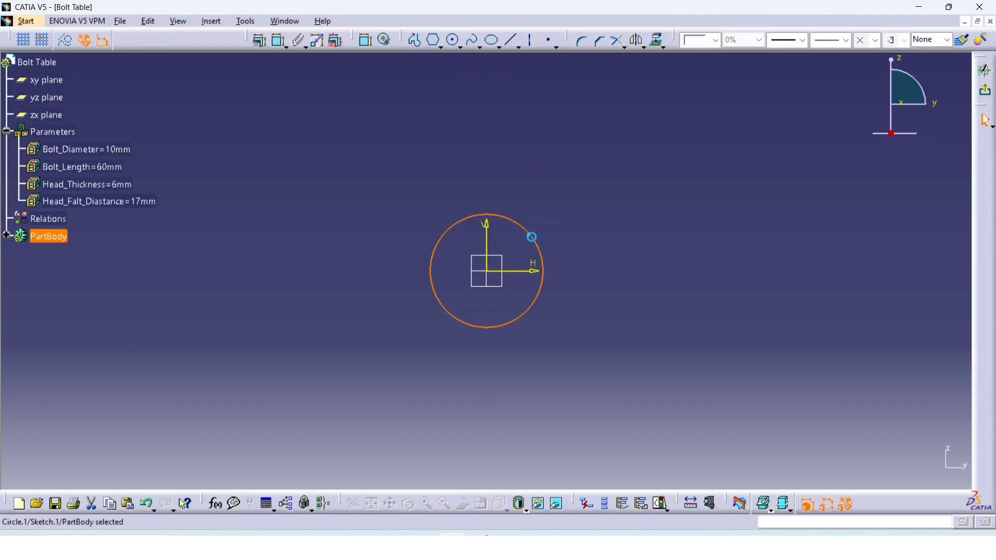
click(756, 283)
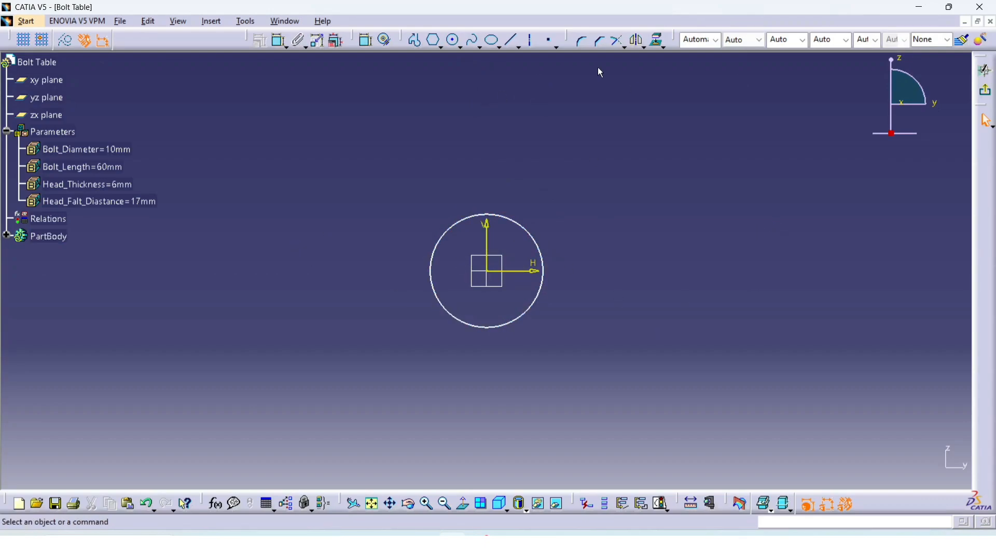
Dimension the circle's diameter
click(366, 40)
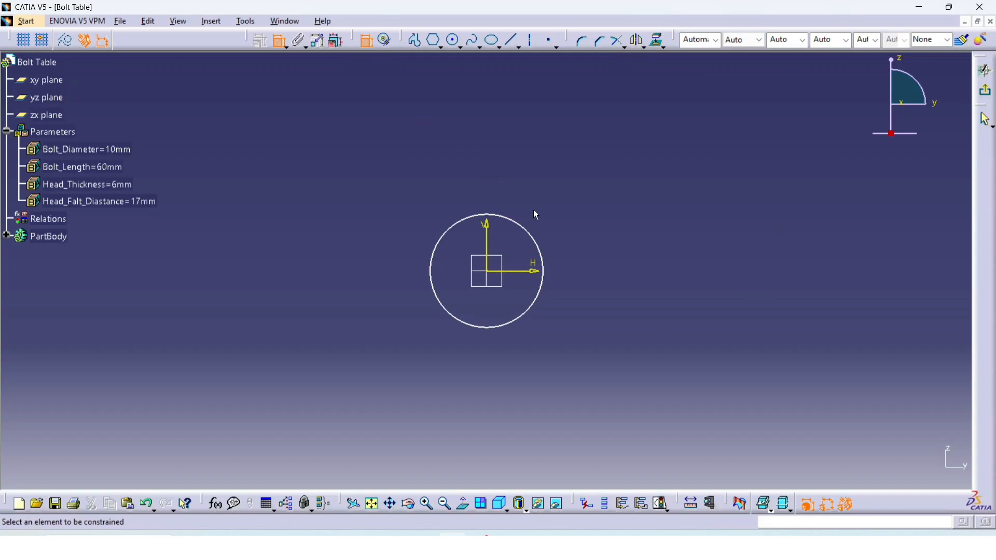
click(525, 232)
click(561, 200)
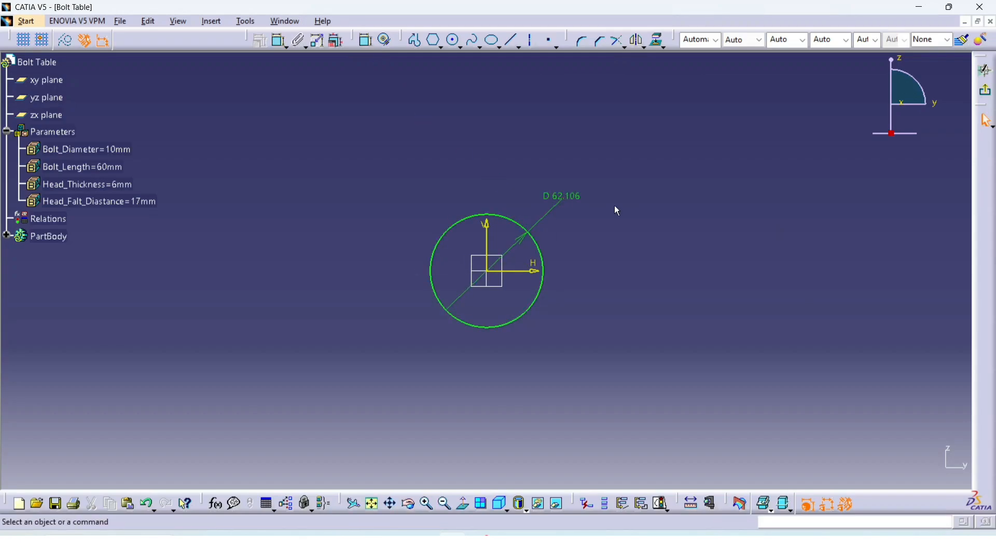
double_click(572, 197)
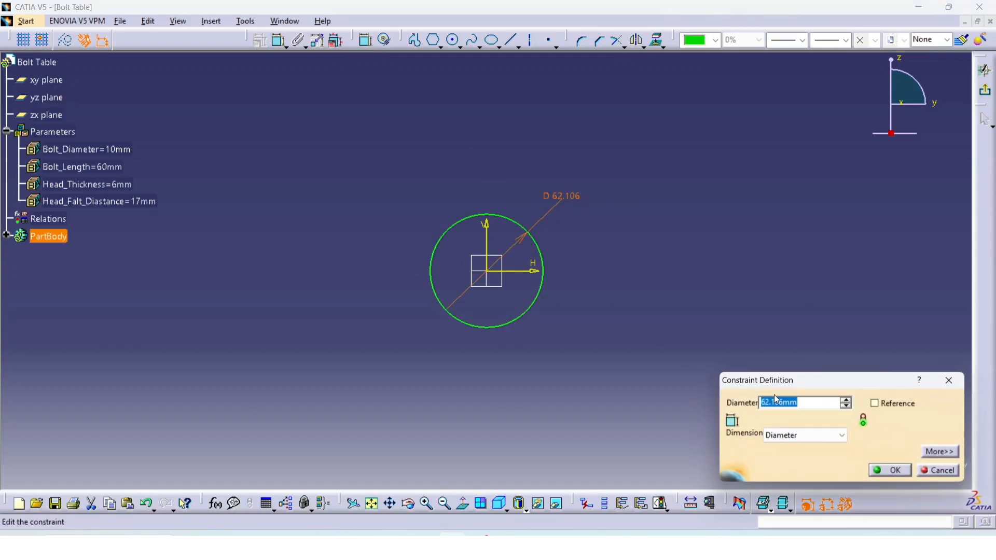
right_click(805, 404)
click(827, 270)
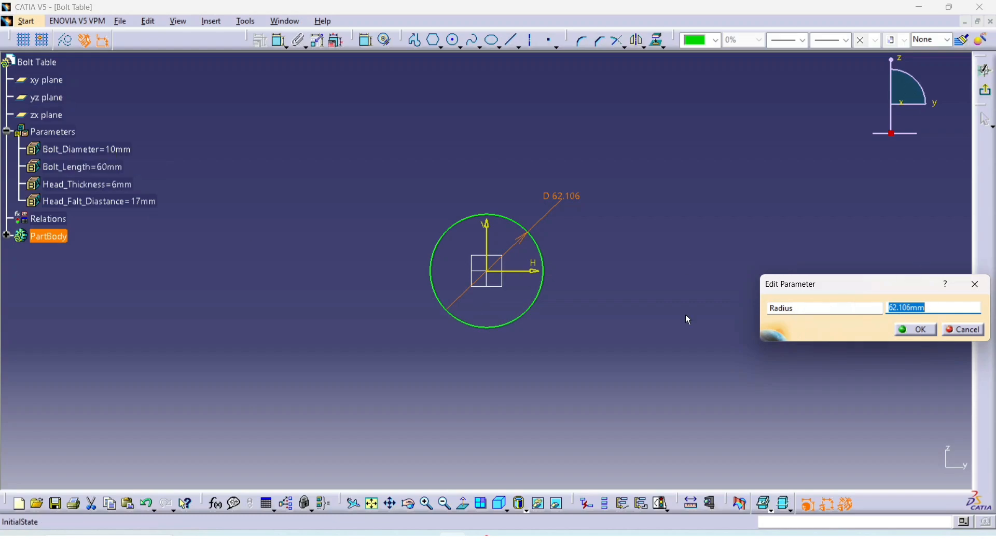
click(114, 152)
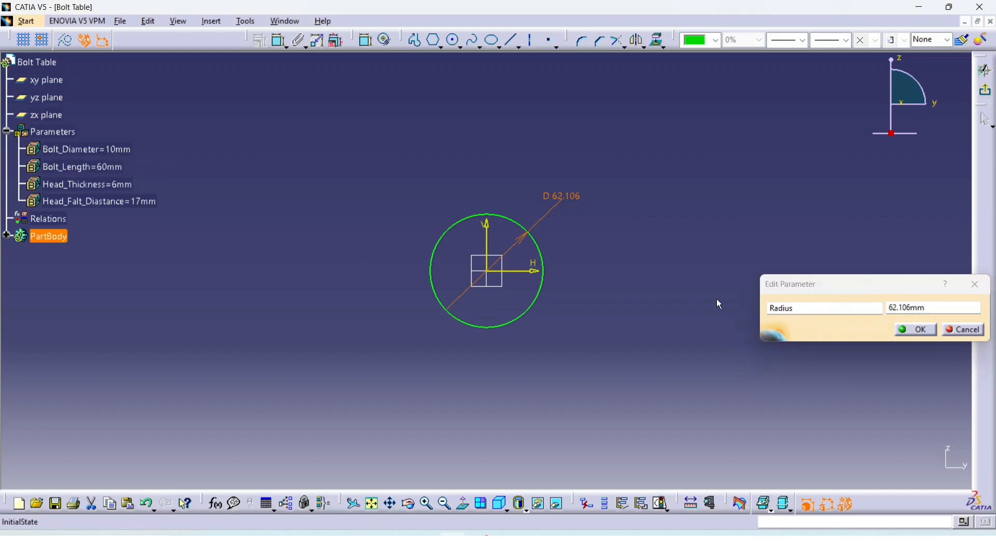
click(961, 330)
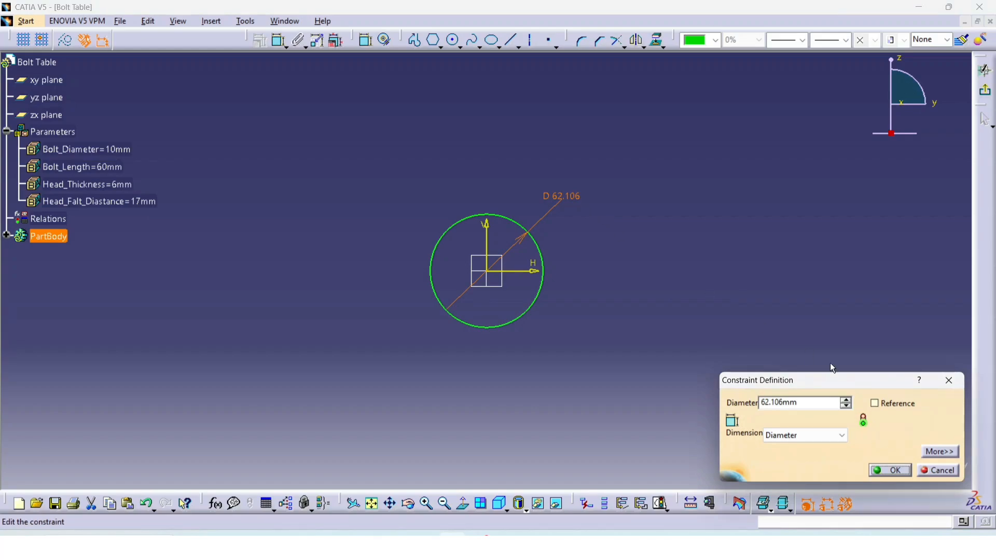
click(949, 380)
Drive the circle's radius constraint with the formula Bolt_Diameter /2
right_click(568, 199)
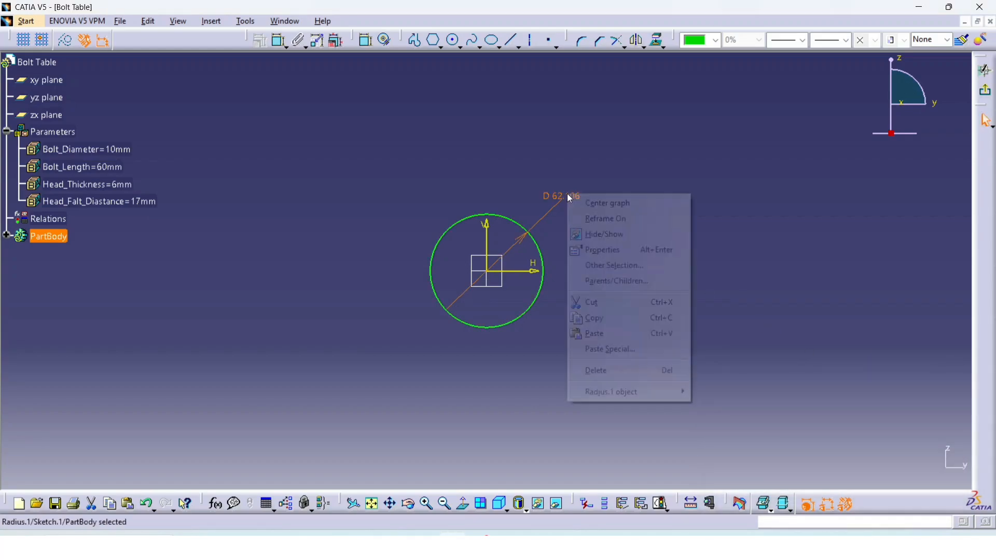
mouse_move(621, 399)
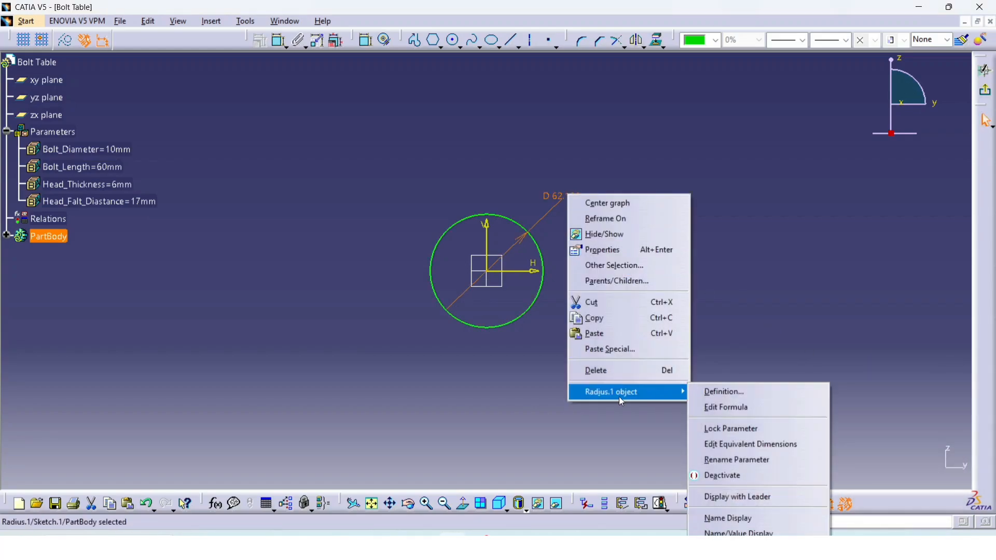
click(725, 408)
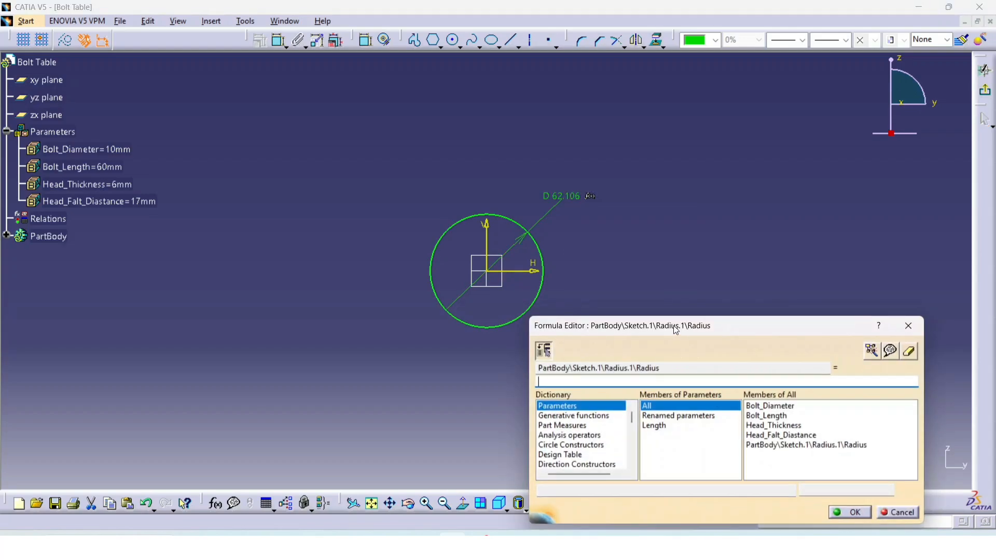
click(87, 150)
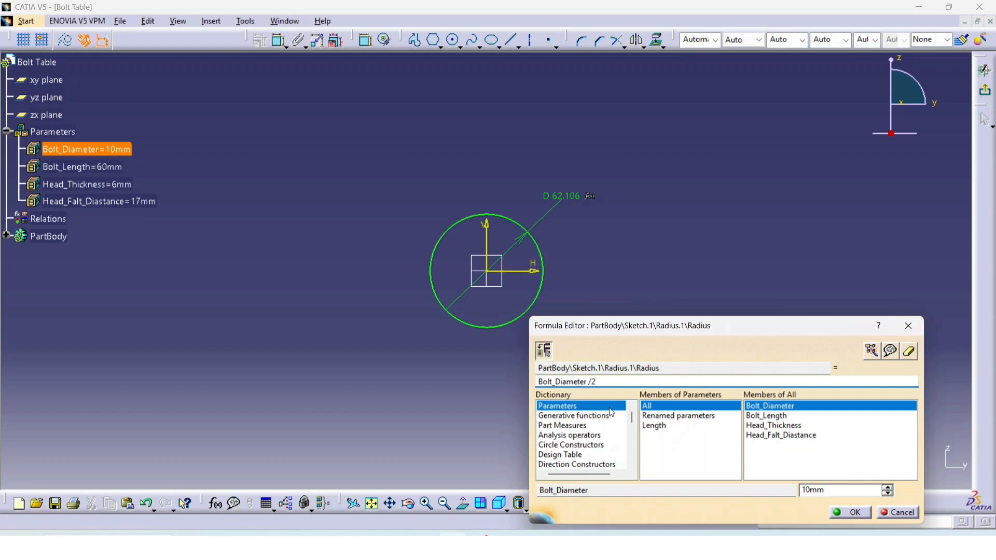
click(849, 512)
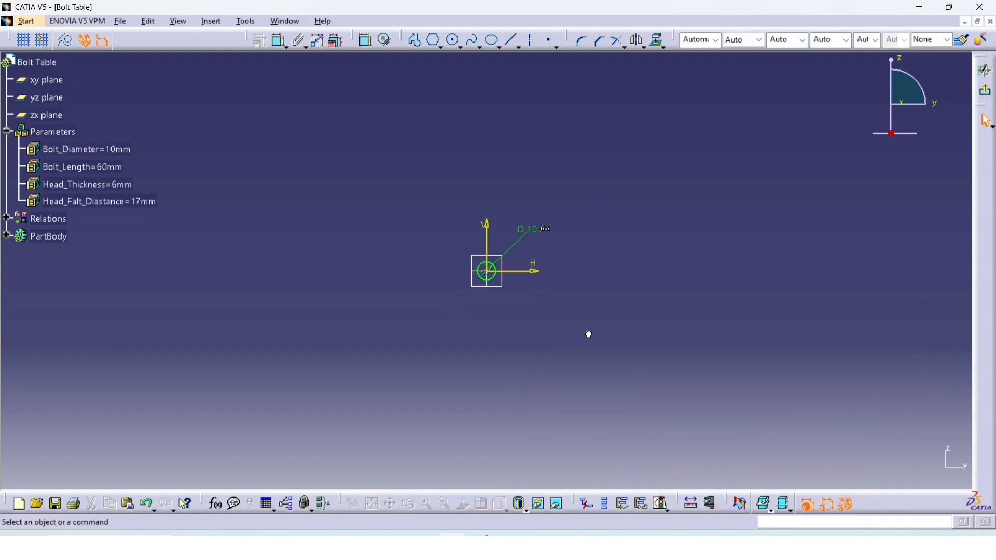
Move the diameter dimension closer to the circle and exit the sketch
mouse_move(582, 330)
middle_down()
mouse_move(617, 191)
mouse_move(611, 218)
middle_up()
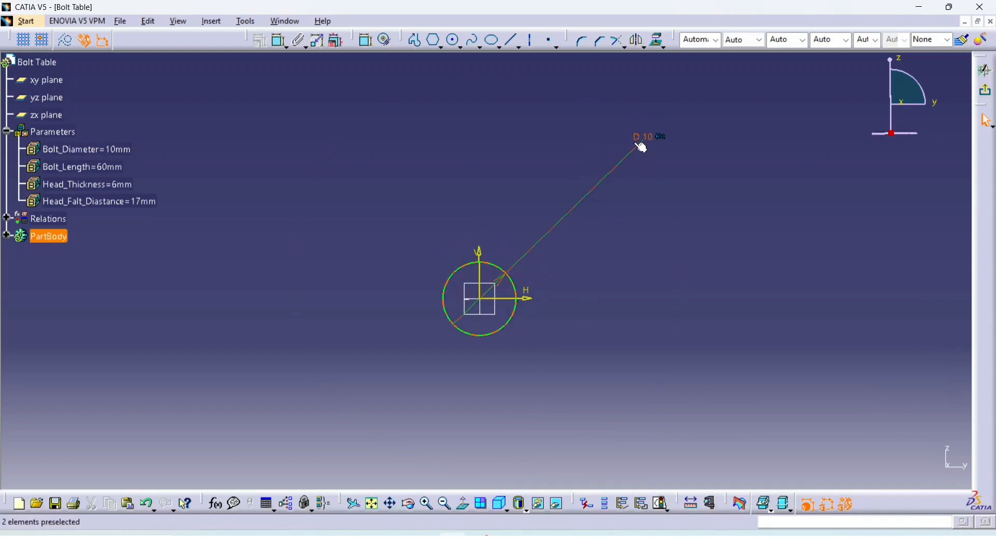
click(639, 137)
mouse_move(638, 137)
mouse_down()
mouse_move(542, 246)
mouse_move(542, 267)
mouse_up()
click(546, 289)
middle_drag(546, 288, 551, 277)
click(985, 70)
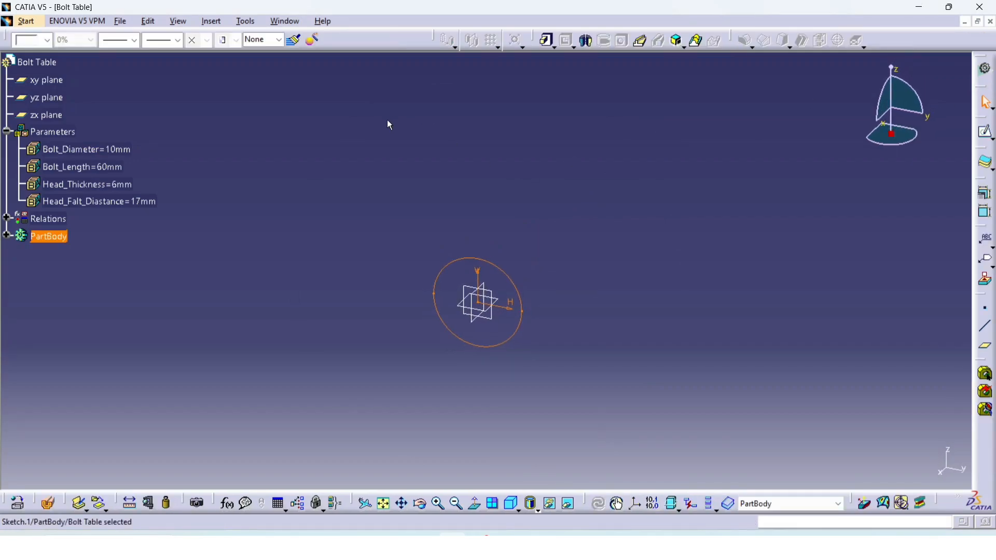
Pad the circle sketch into the bolt shank, driving the first limit's length with the Bolt_Length parameter
click(547, 40)
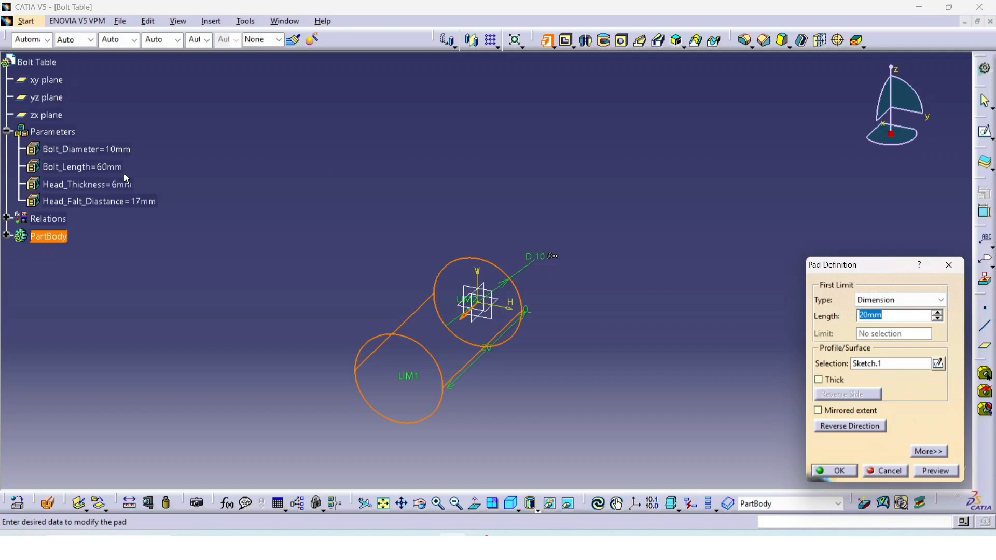
click(907, 318)
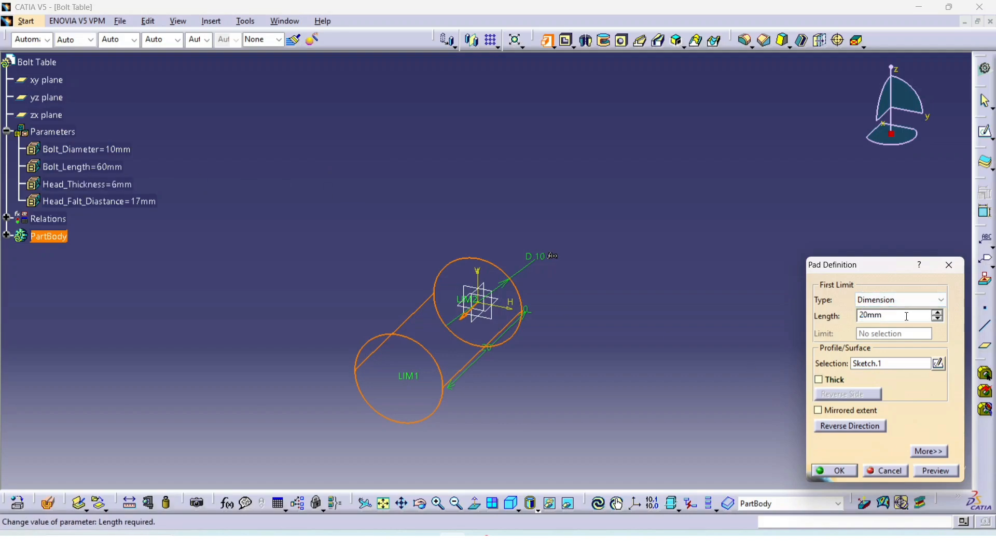
double_click(907, 316)
right_click(894, 316)
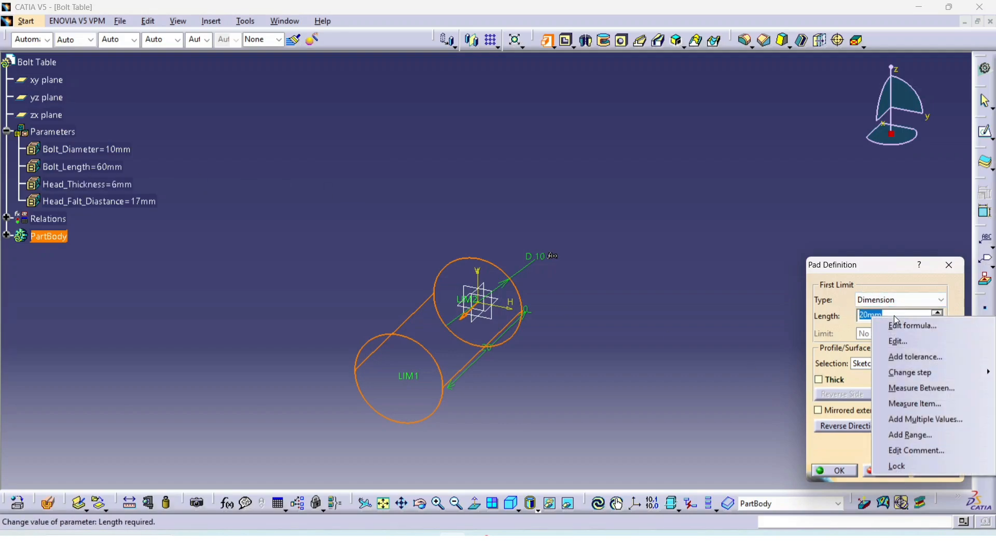
click(901, 330)
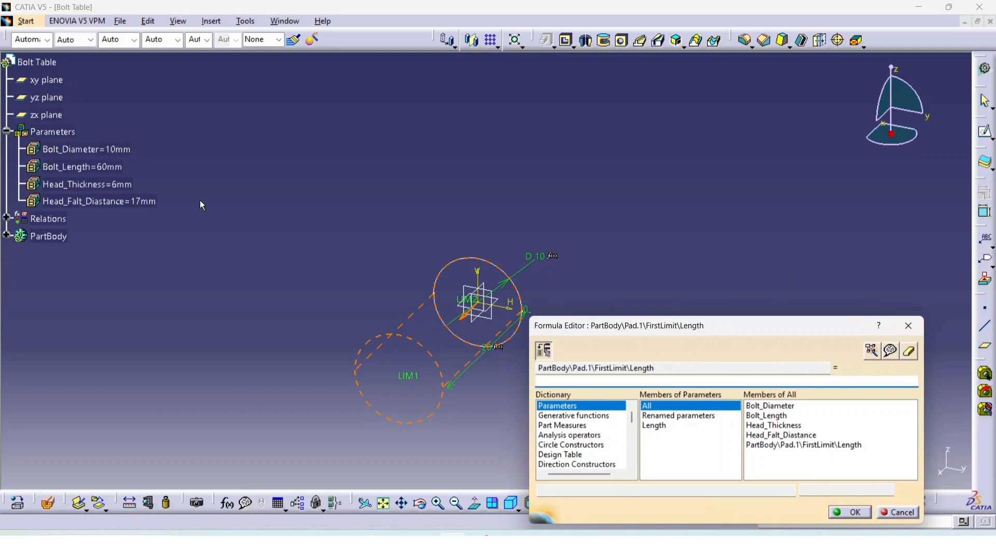
click(109, 165)
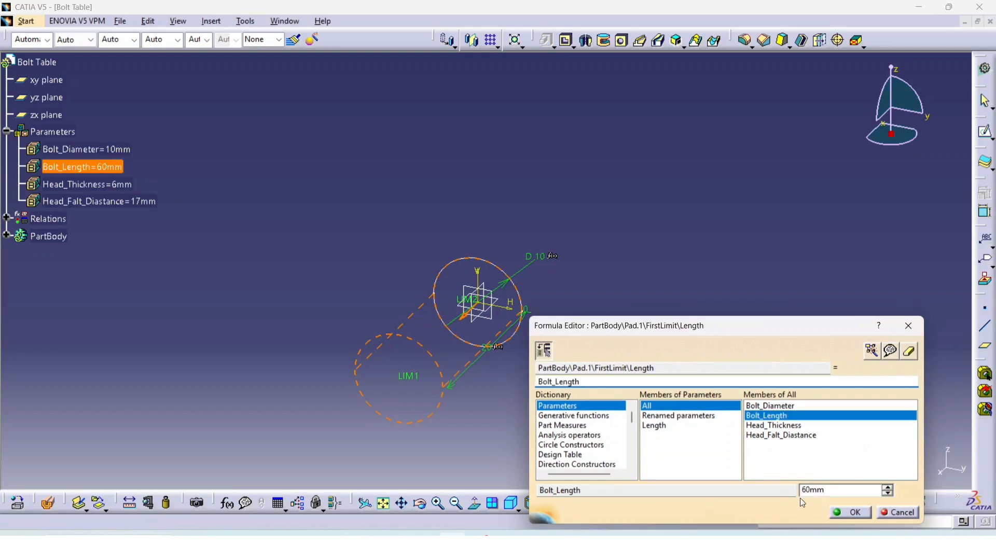
click(856, 518)
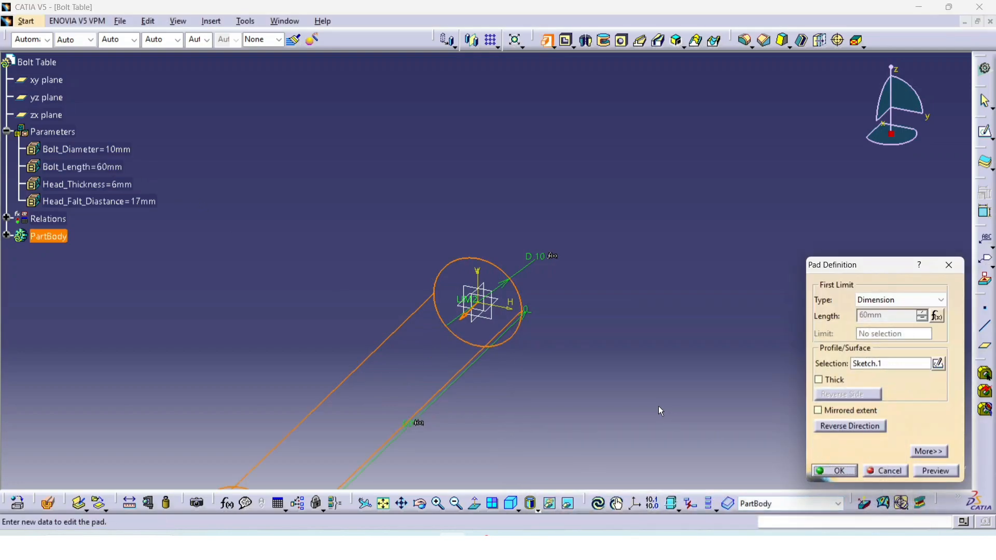
middle_drag(658, 406, 767, 332)
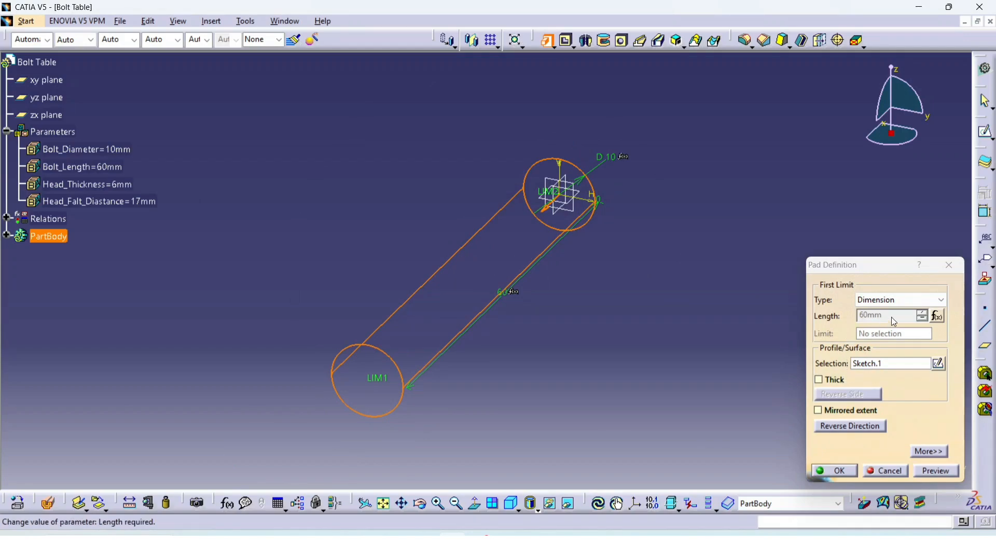
click(834, 472)
Start a sketch on the shank's end face at the origin and draw an origin-centred hexagon about 16 mm across flats, with horizontal upper and lower sides
mouse_move(612, 358)
middle_down()
mouse_move(644, 320)
mouse_move(611, 334)
mouse_move(605, 354)
middle_up()
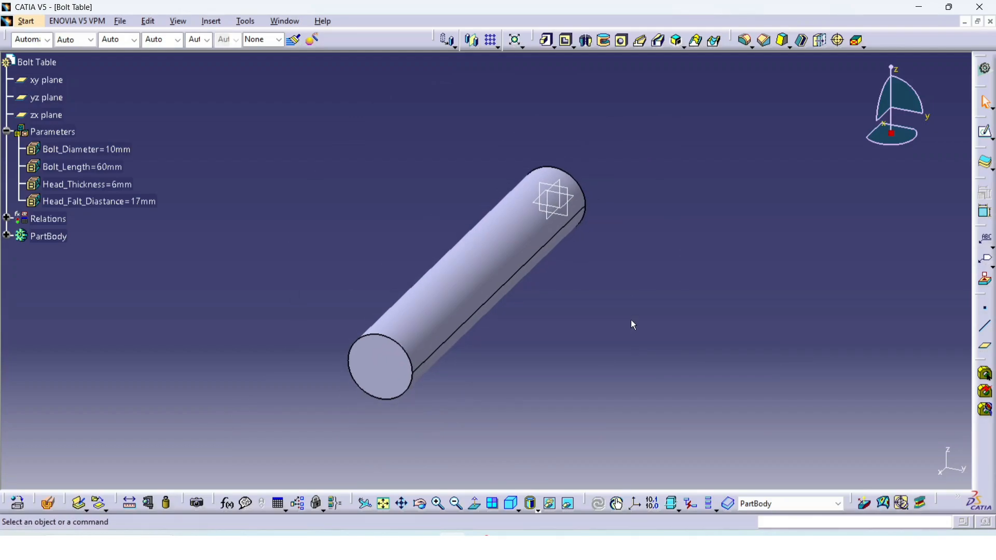
middle_drag(612, 212, 490, 201)
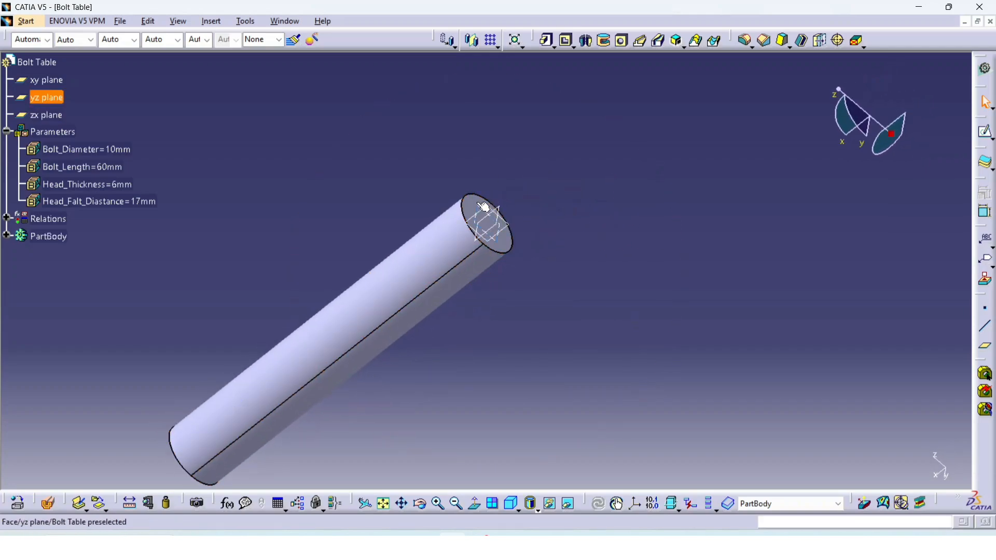
click(487, 206)
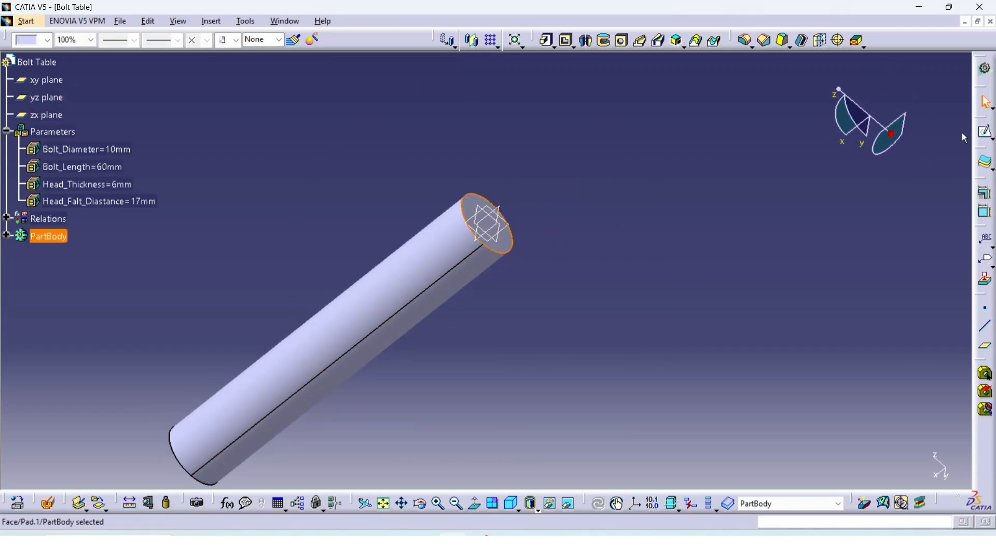
click(985, 132)
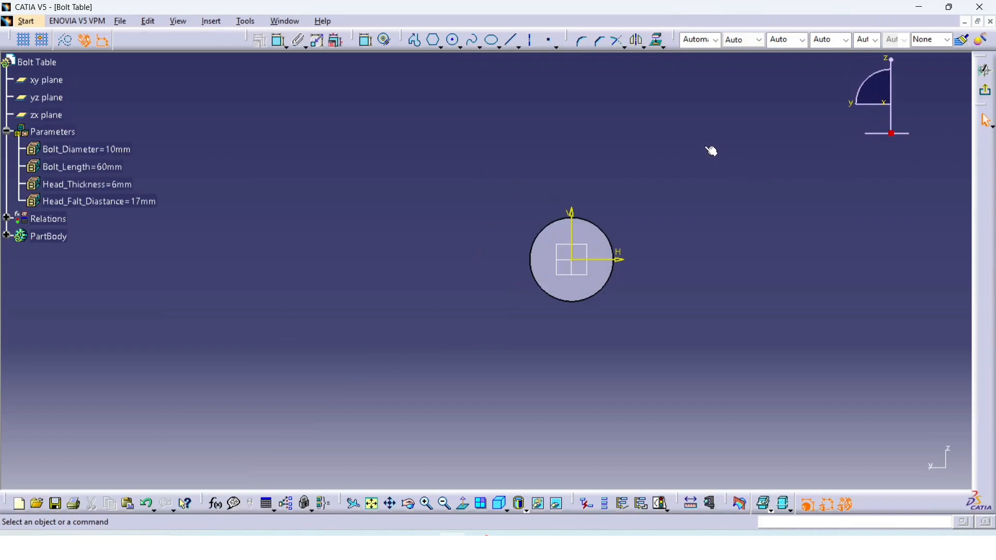
click(436, 44)
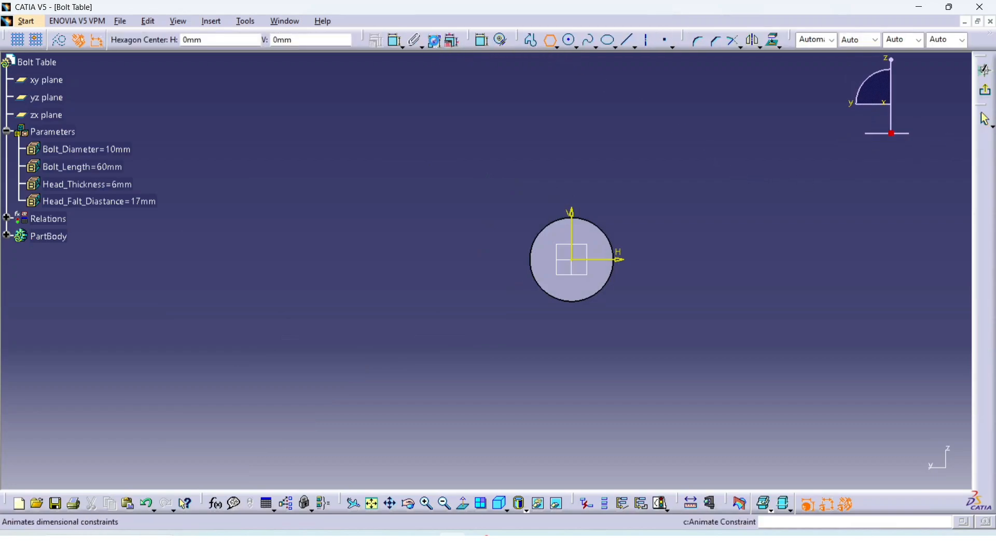
click(572, 259)
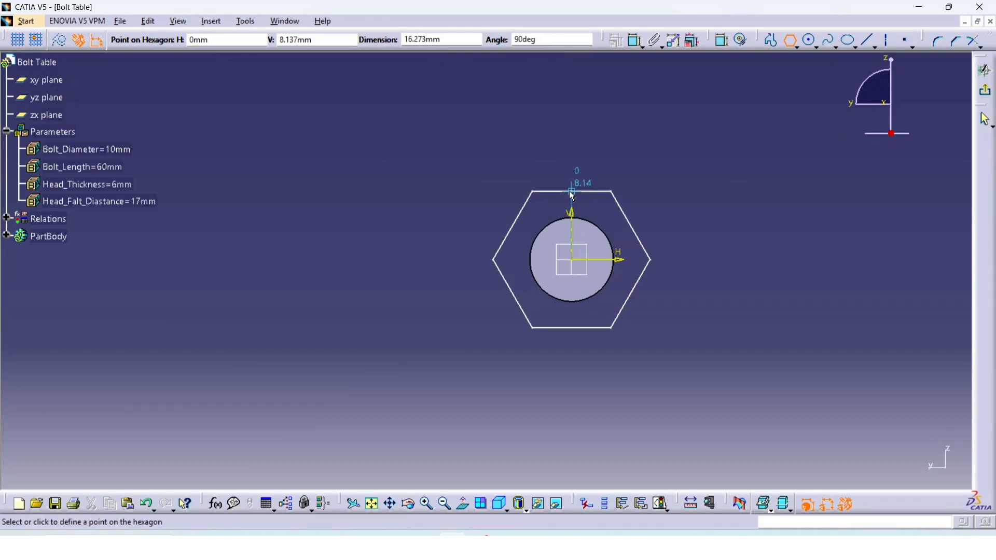
click(571, 195)
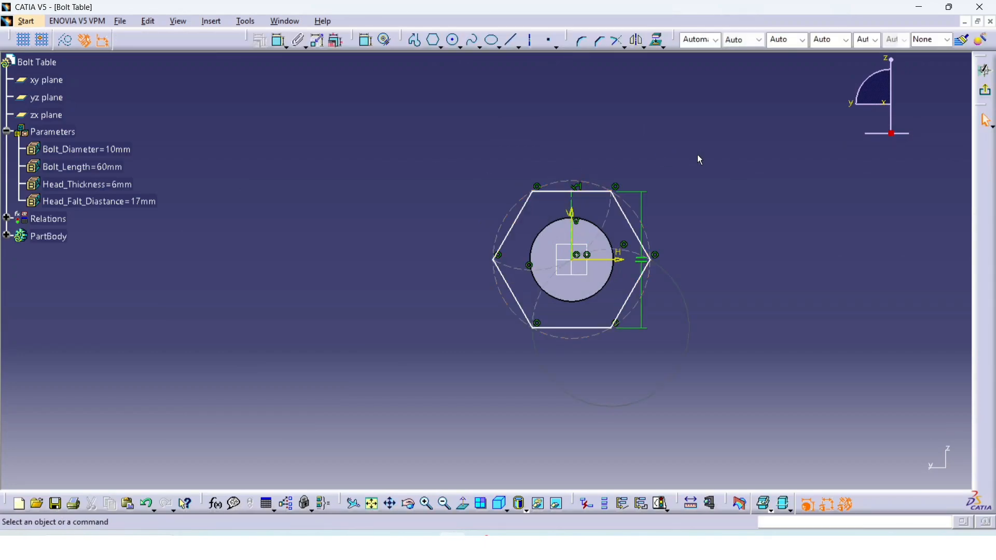
Dimension the distance between the hexagon's upper and lower horizontal sides
click(280, 40)
click(581, 193)
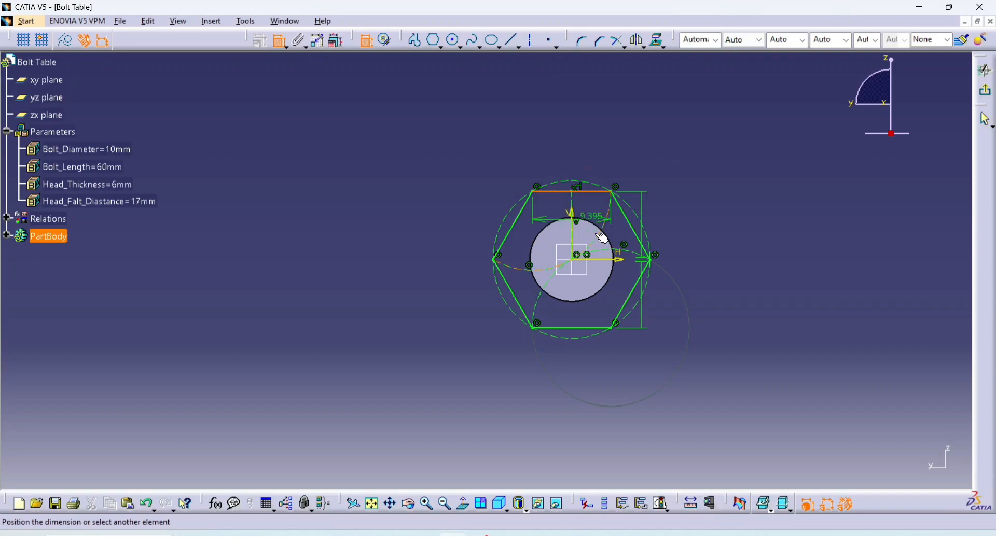
click(600, 327)
click(731, 254)
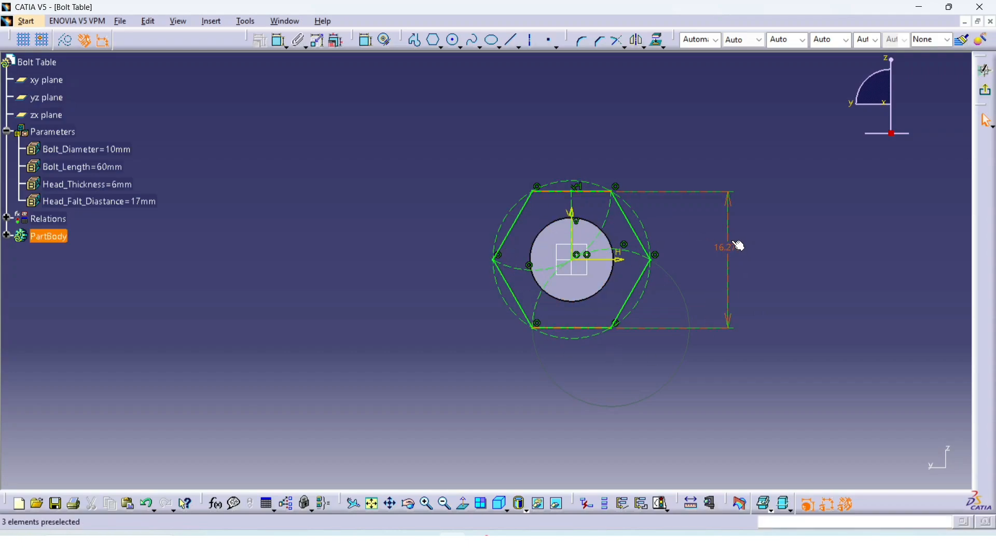
Drive the hexagon's across-flats dimension with the Head_Falt_Diastance parameter and exit the sketch
right_click(735, 258)
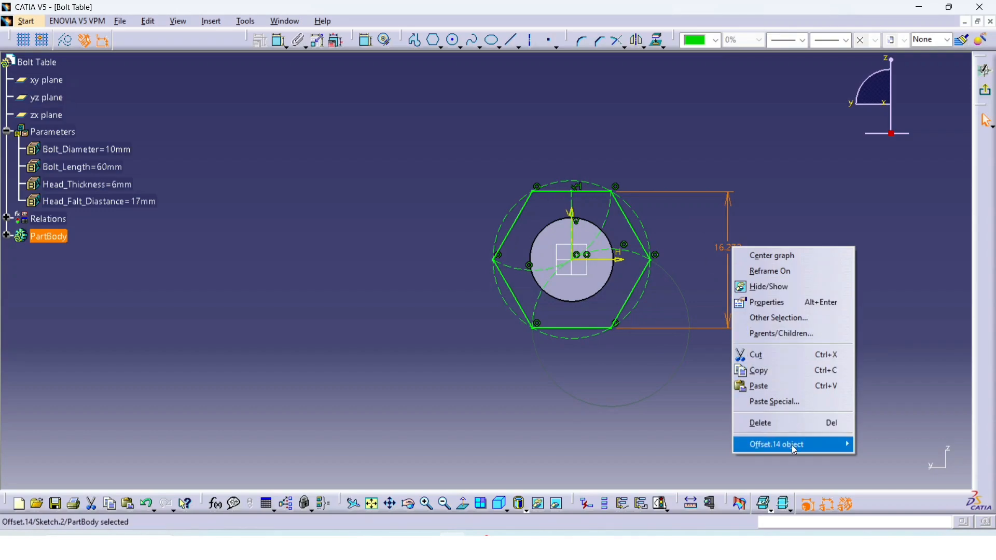
mouse_move(793, 445)
click(923, 321)
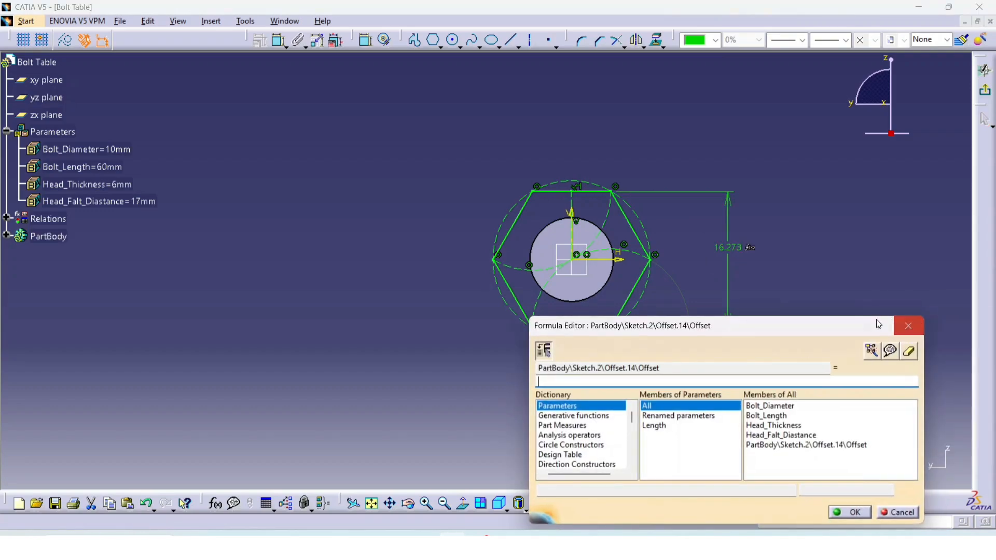
click(130, 202)
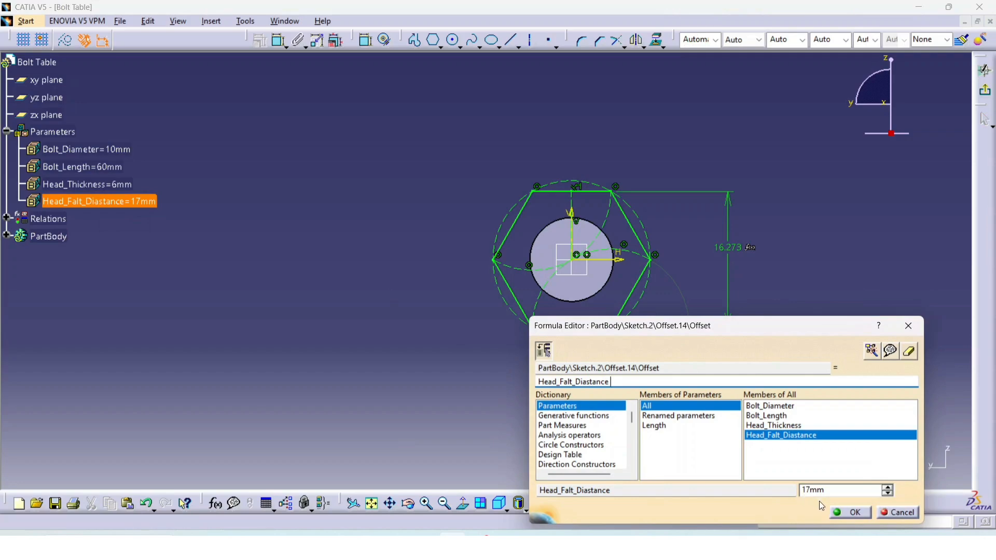
click(852, 514)
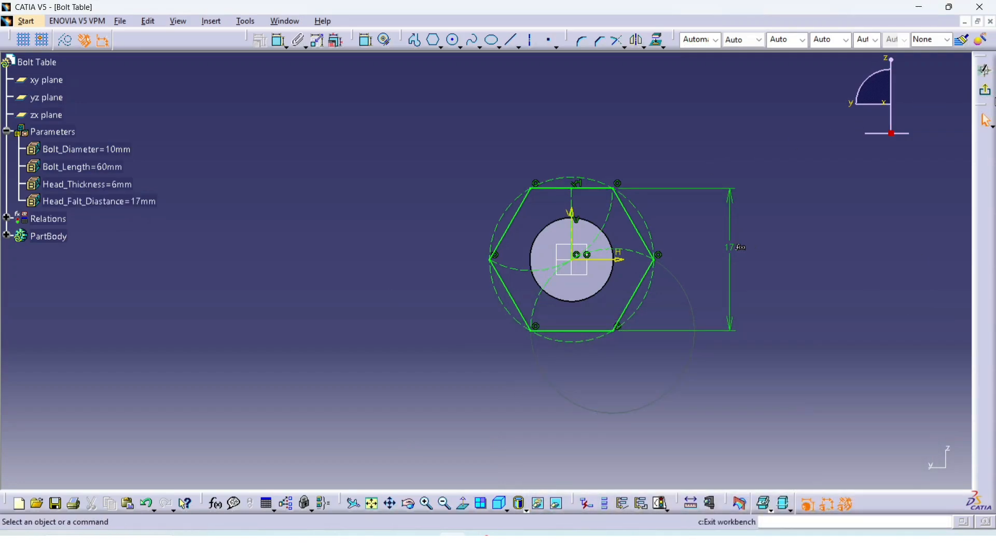
click(985, 70)
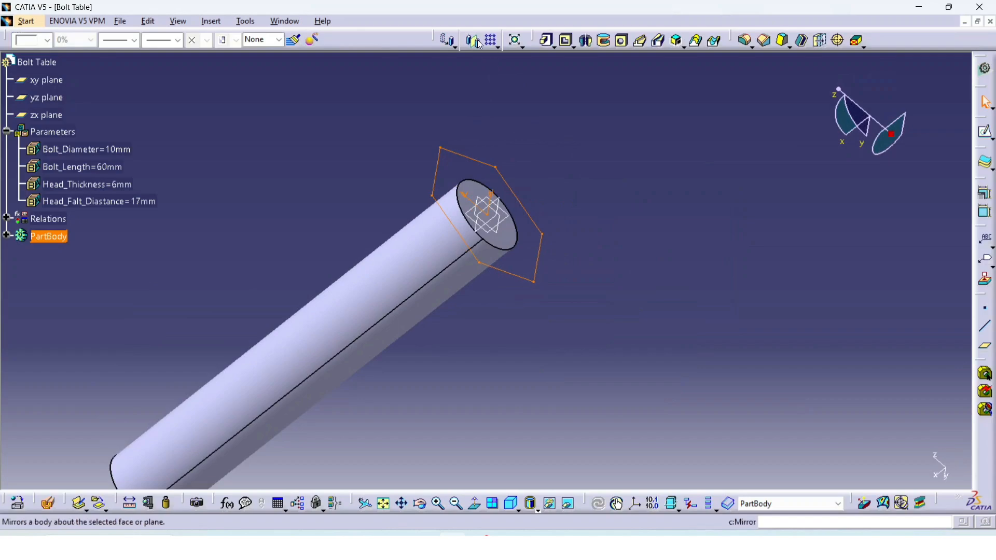
Pad the hexagon sketch into the bolt head, driving the first limit's length with the Head_Thickness parameter
click(544, 44)
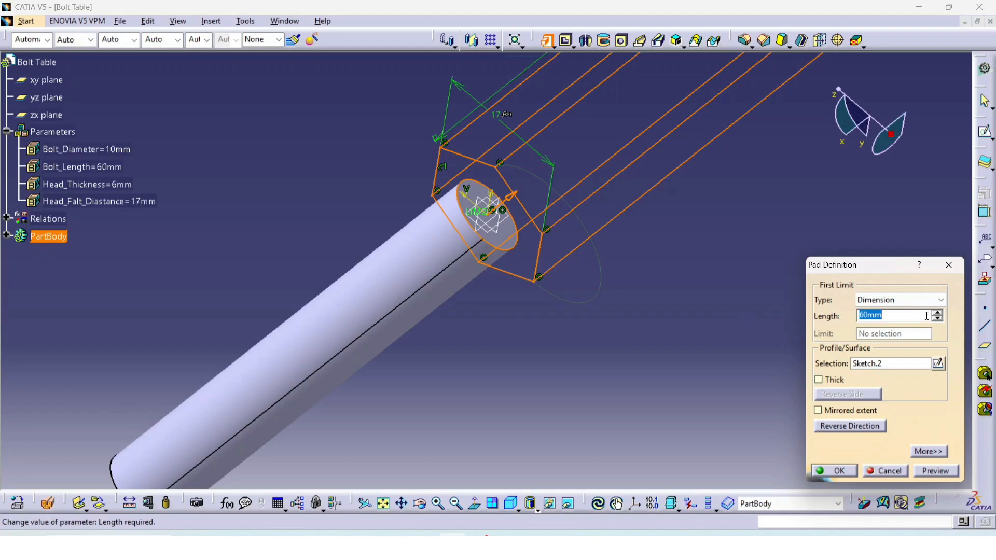
right_click(905, 320)
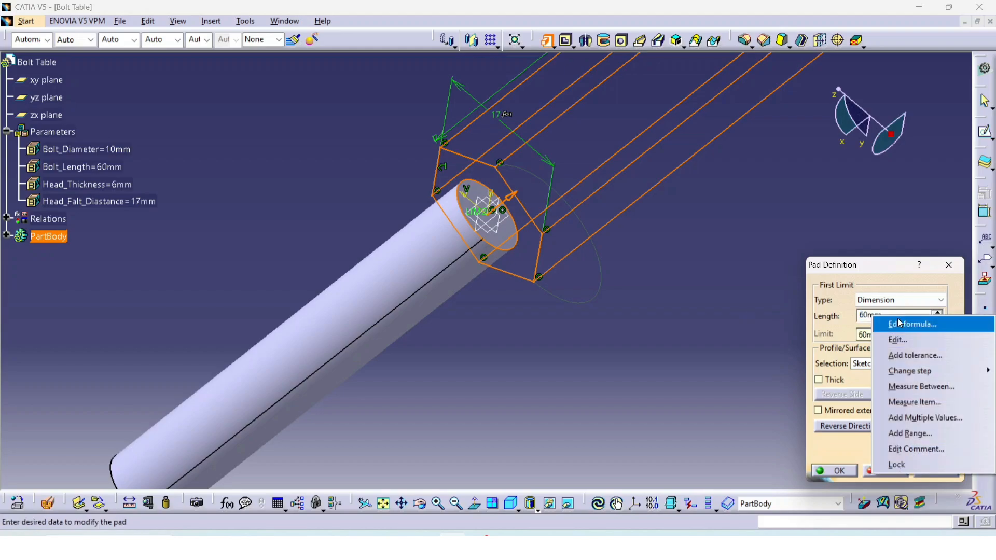
click(897, 323)
click(87, 184)
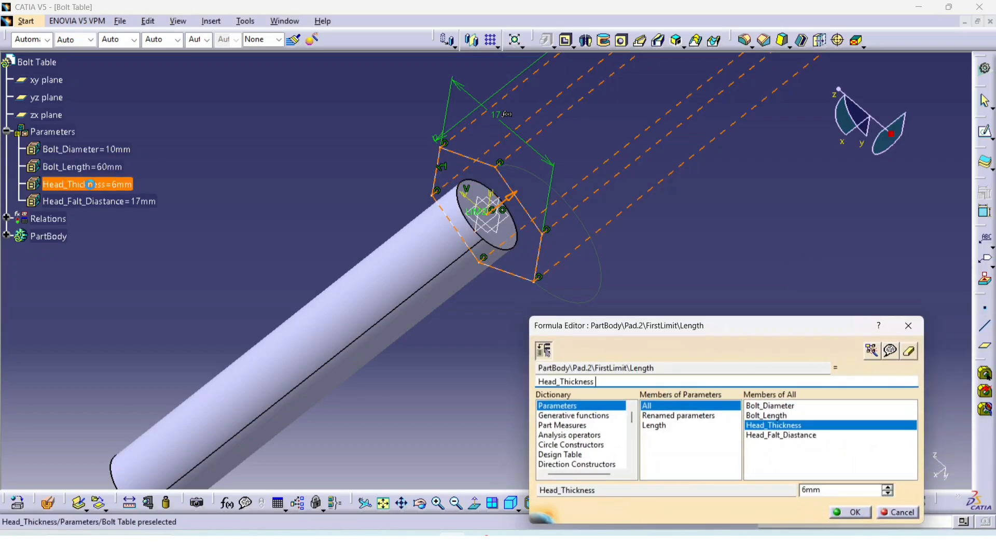
click(853, 512)
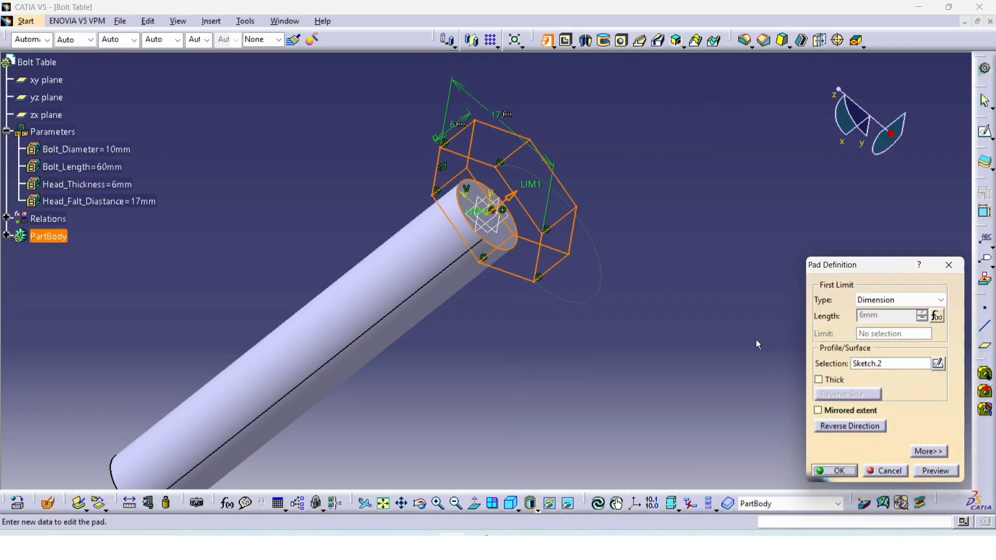
click(846, 470)
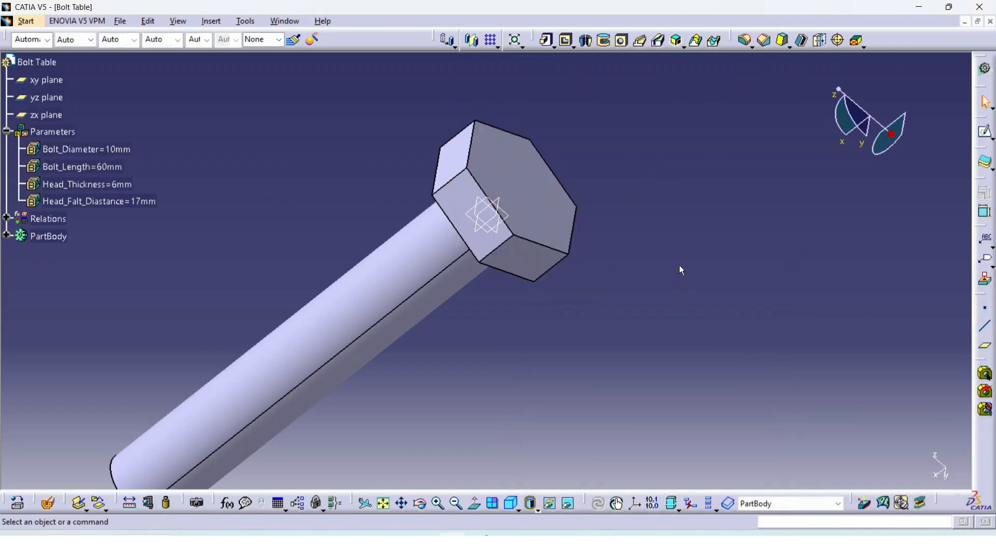
Create a vertical design table named Bolt M10 from the current parameter values
middle_drag(680, 266, 674, 343)
middle_drag(474, 270, 733, 148)
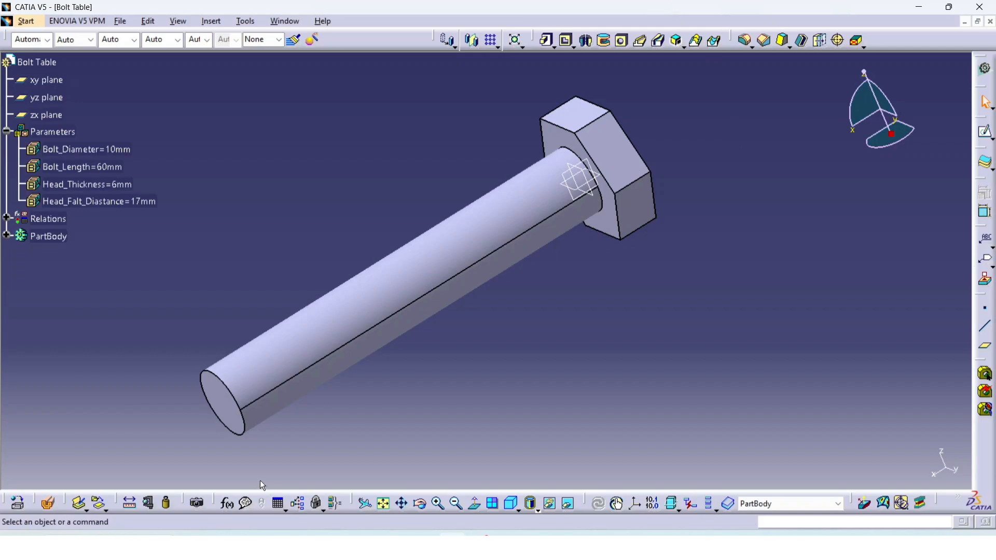
click(278, 503)
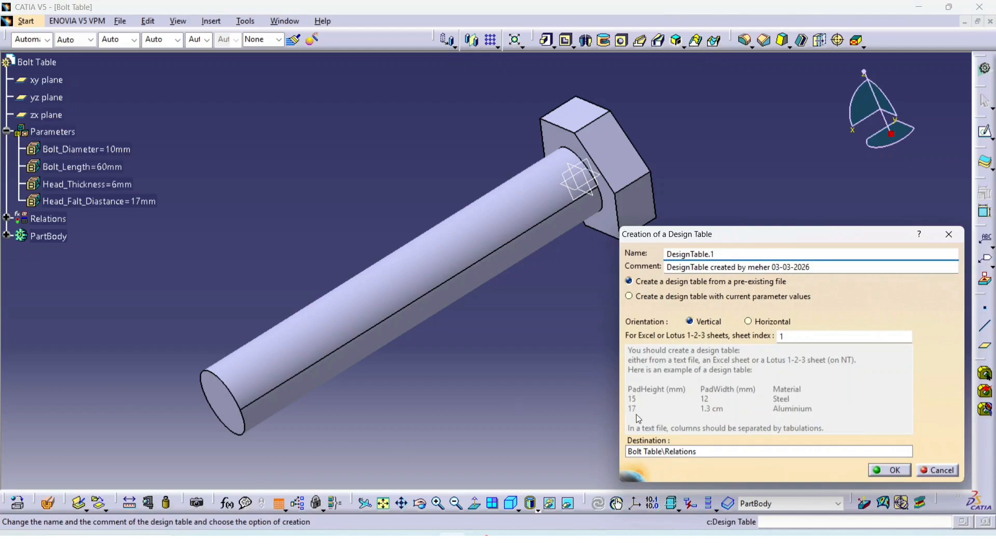
click(628, 297)
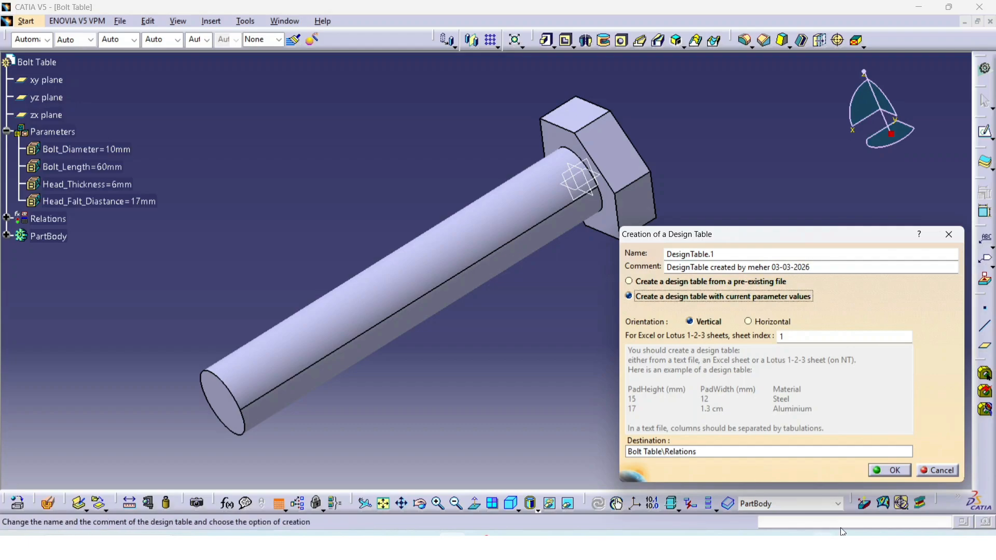
double_click(736, 254)
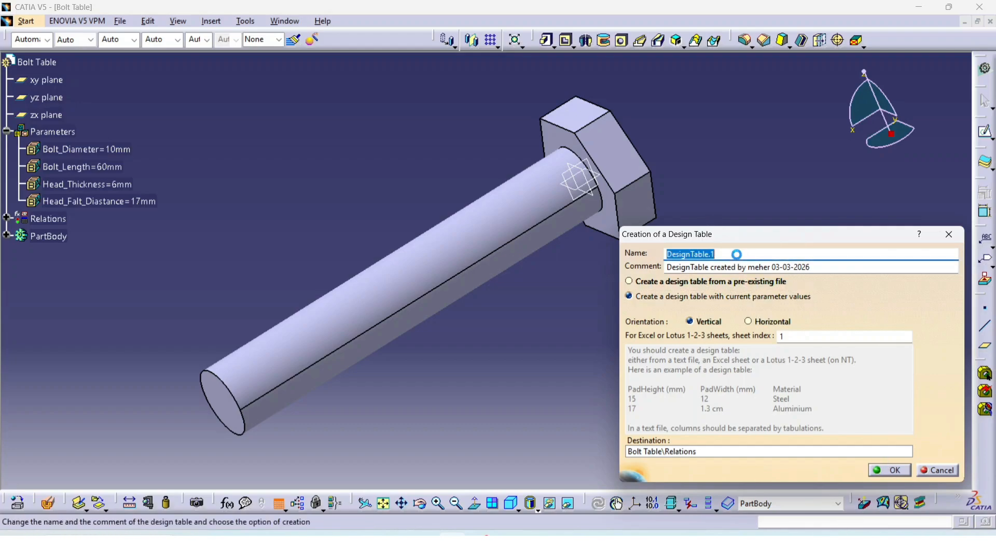
text(olt M10)
click(879, 470)
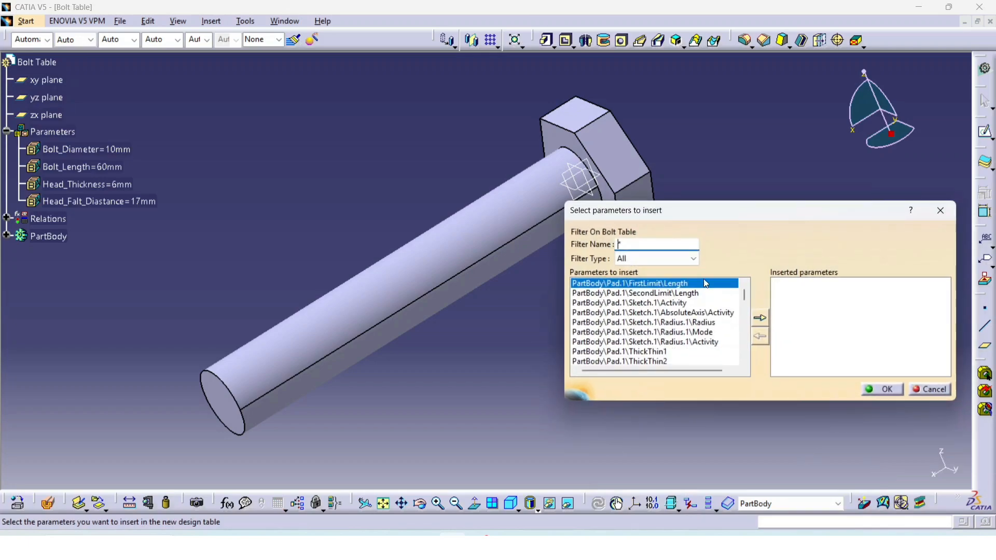
Filter the available parameters by Length and insert Bolt_Diameter and Bolt_Length into the design table
click(673, 259)
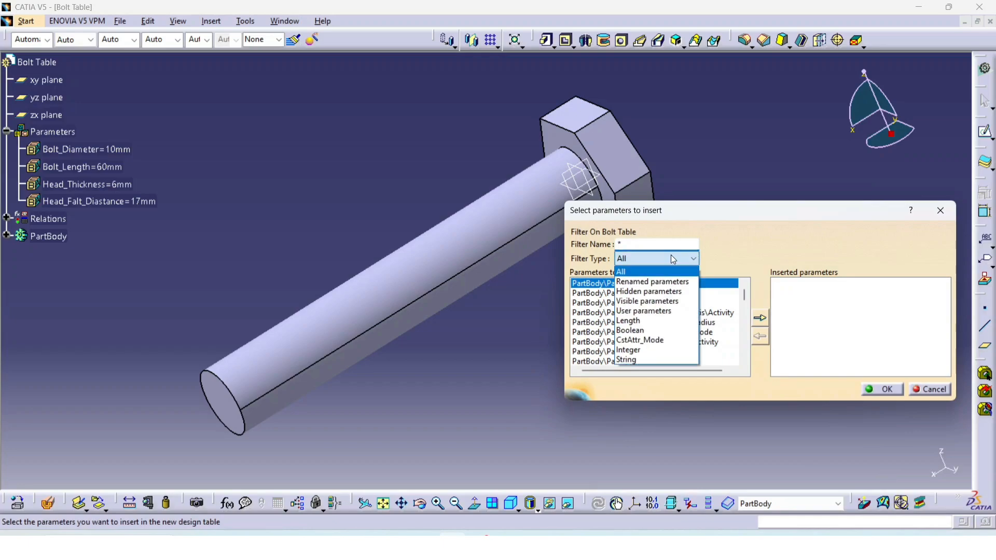
click(639, 322)
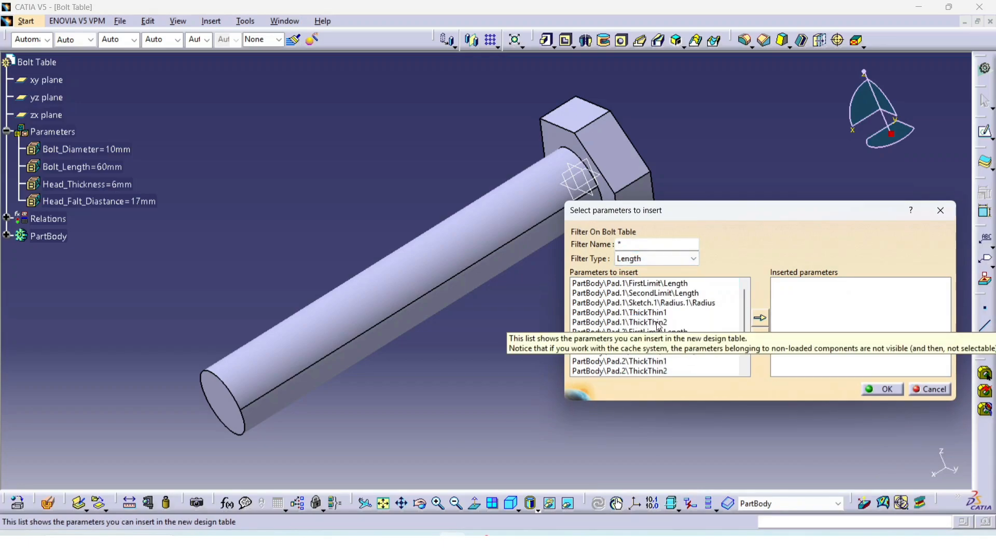
scroll(708, 310, down, 3)
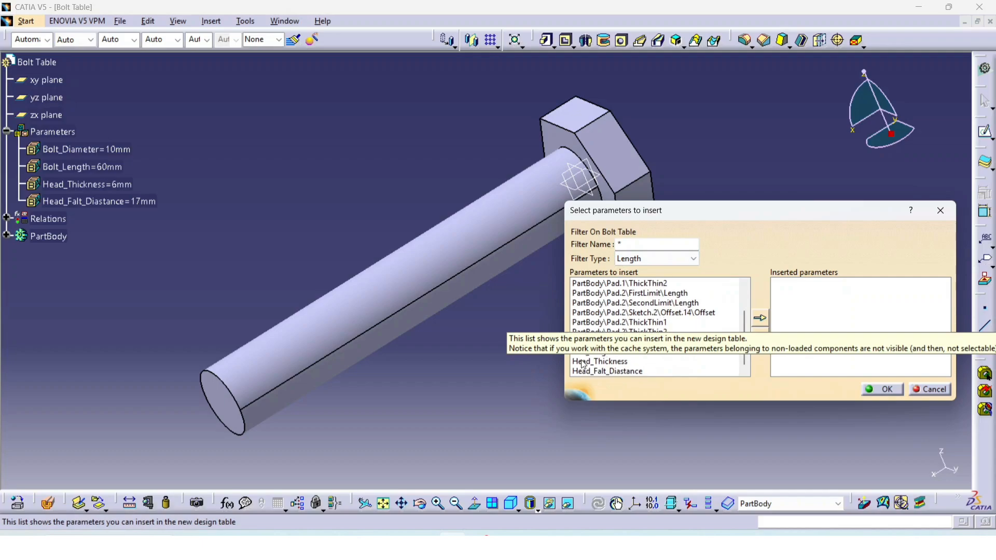
click(612, 343)
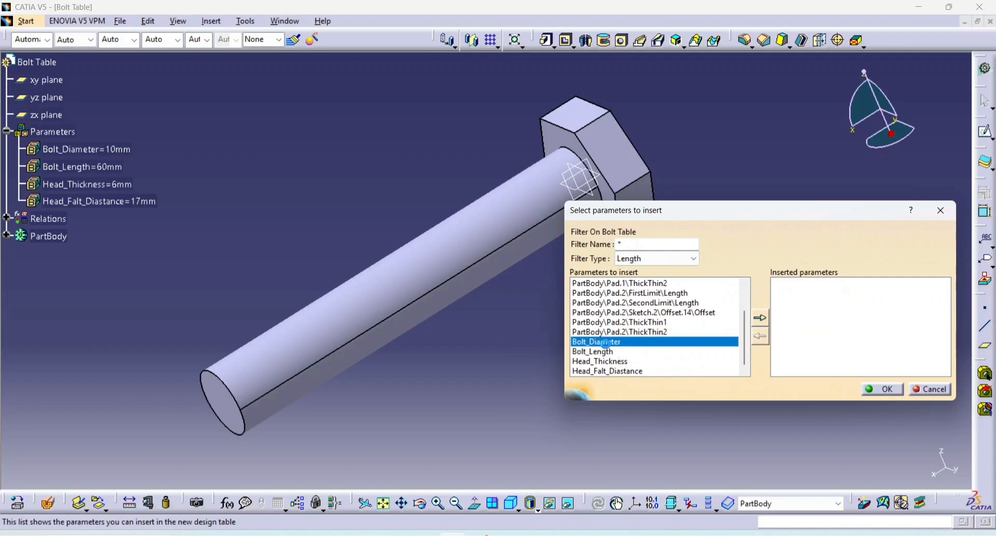
click(760, 320)
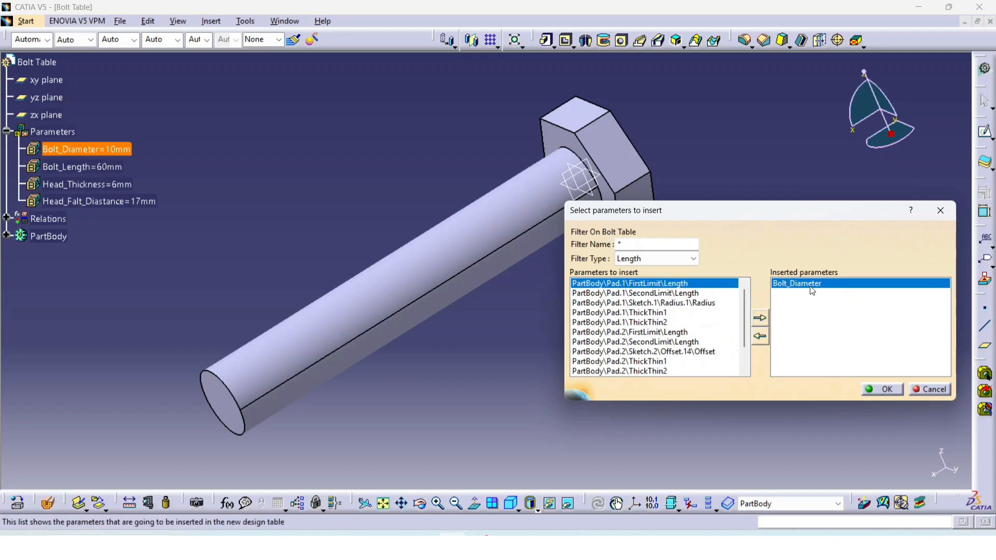
scroll(639, 346, down, 2)
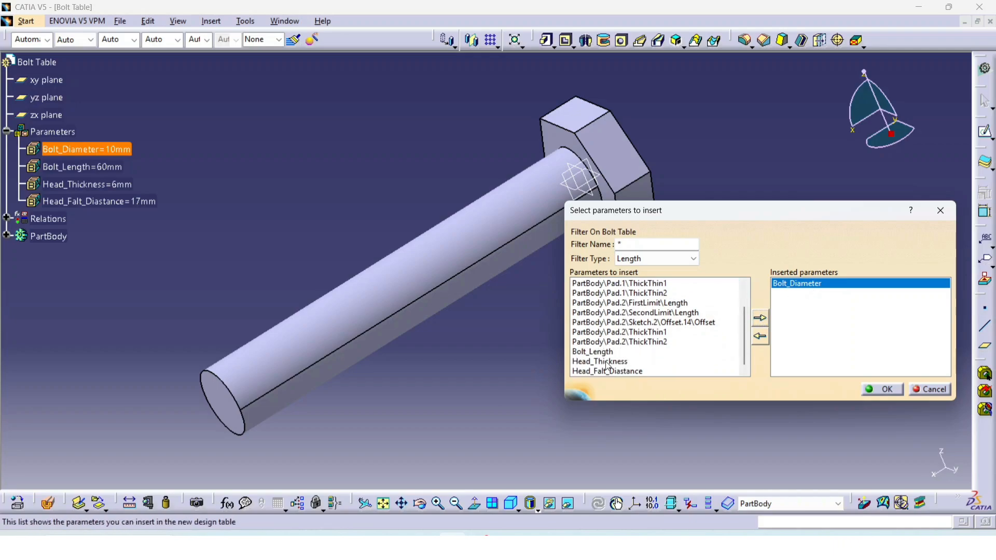
click(606, 353)
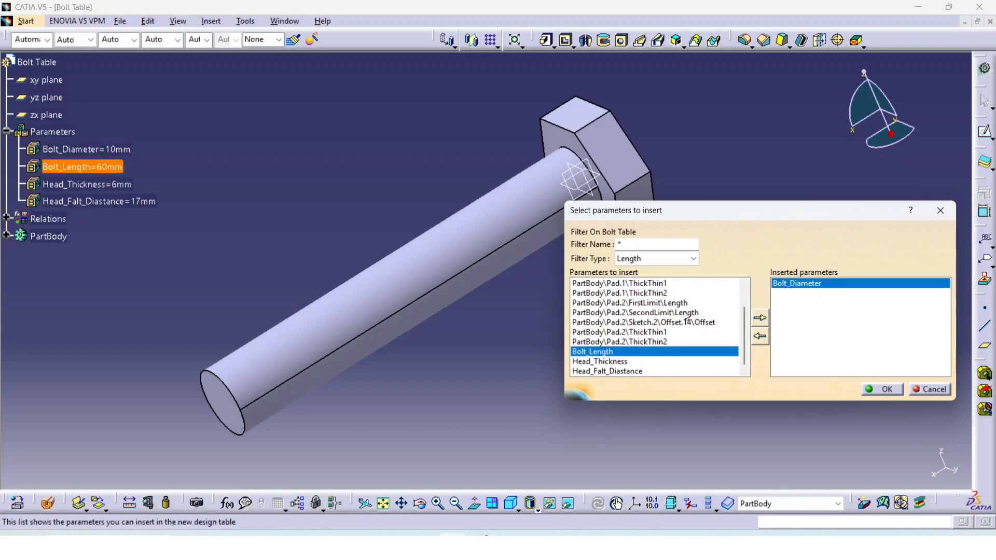
click(760, 317)
Add the Head_Thickness and Head_Falt_Diastance parameters to the design table's inserted parameters
scroll(674, 327, down, 2)
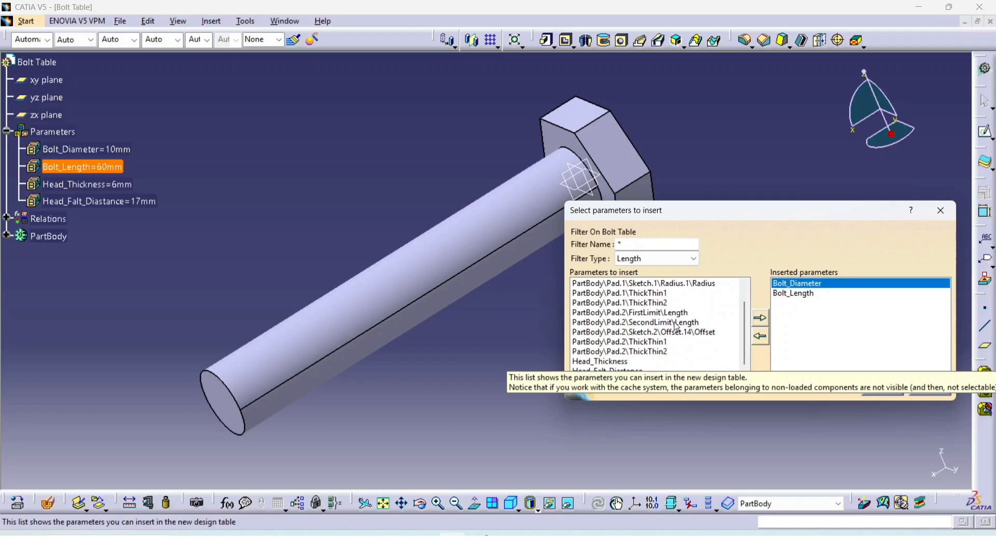
click(617, 361)
click(761, 317)
scroll(648, 337, down, 2)
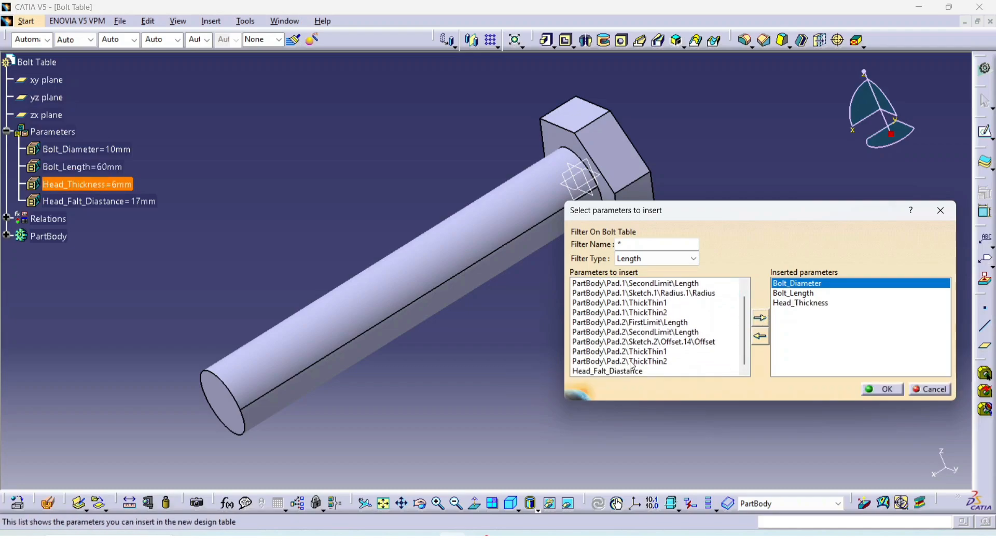
click(622, 371)
click(761, 317)
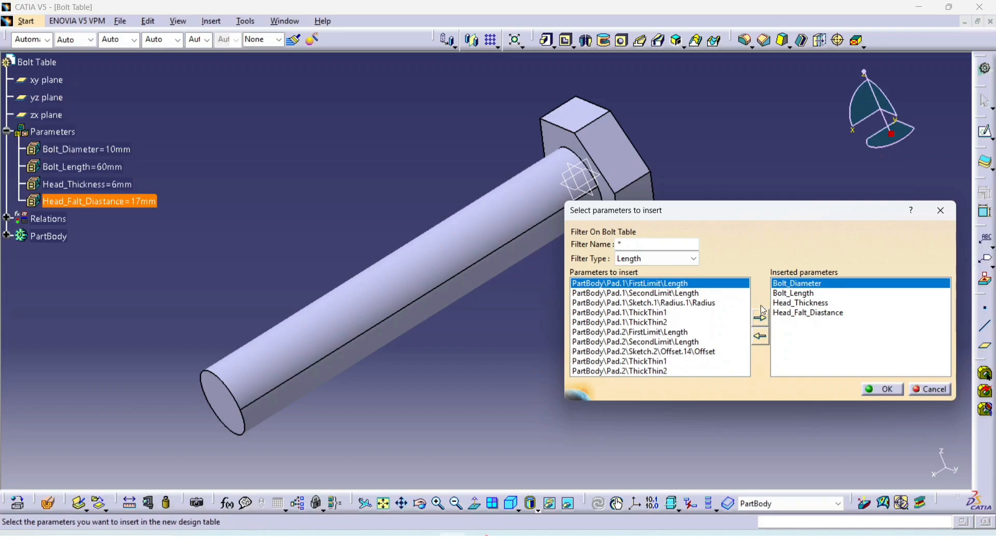
Save the design table as the Excel worksheet BoltM10 and open it for editing in a maximized Excel window
click(877, 389)
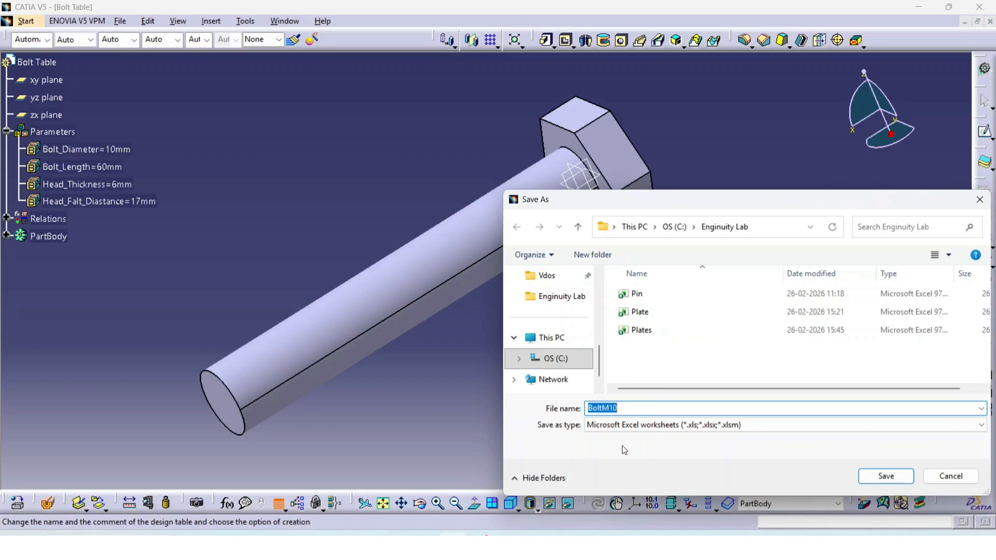
click(890, 476)
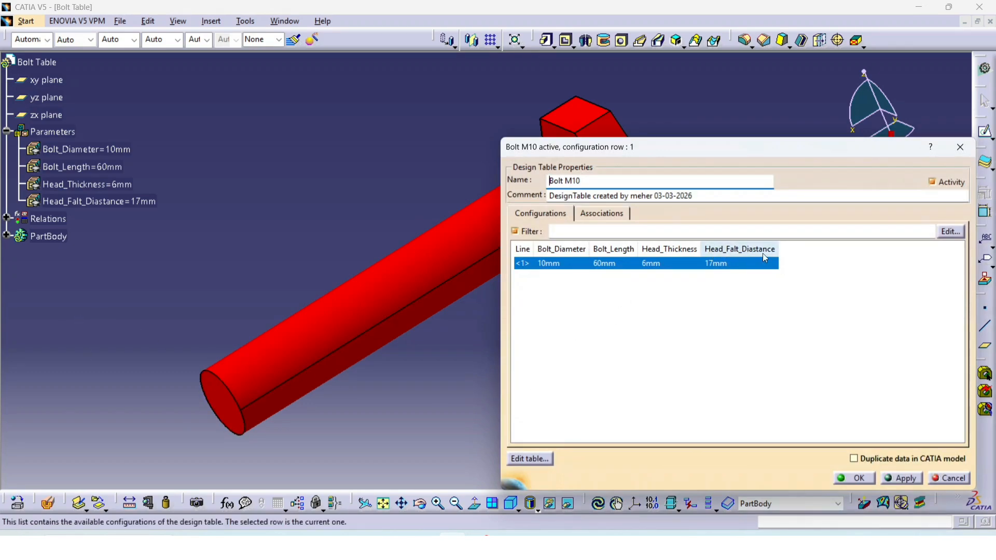
click(537, 459)
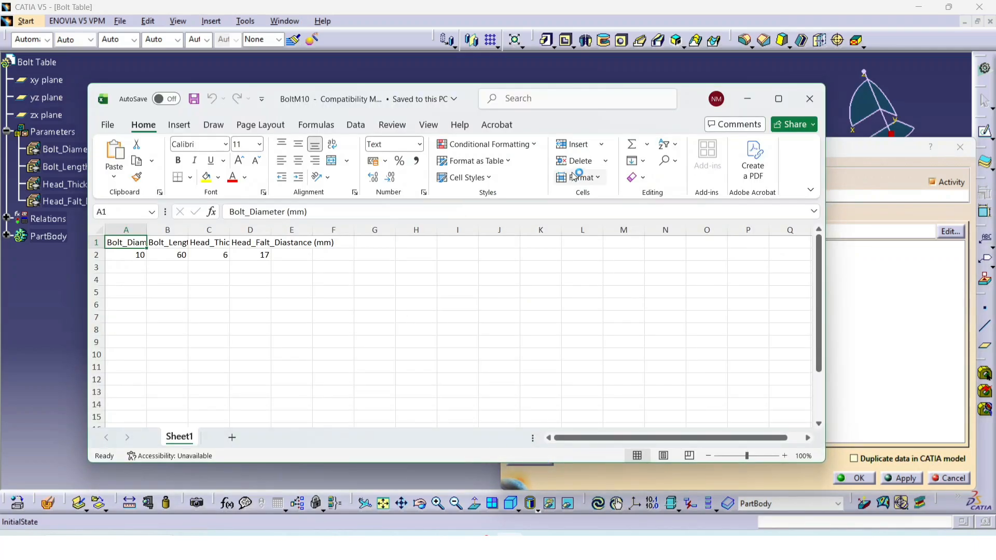
click(778, 99)
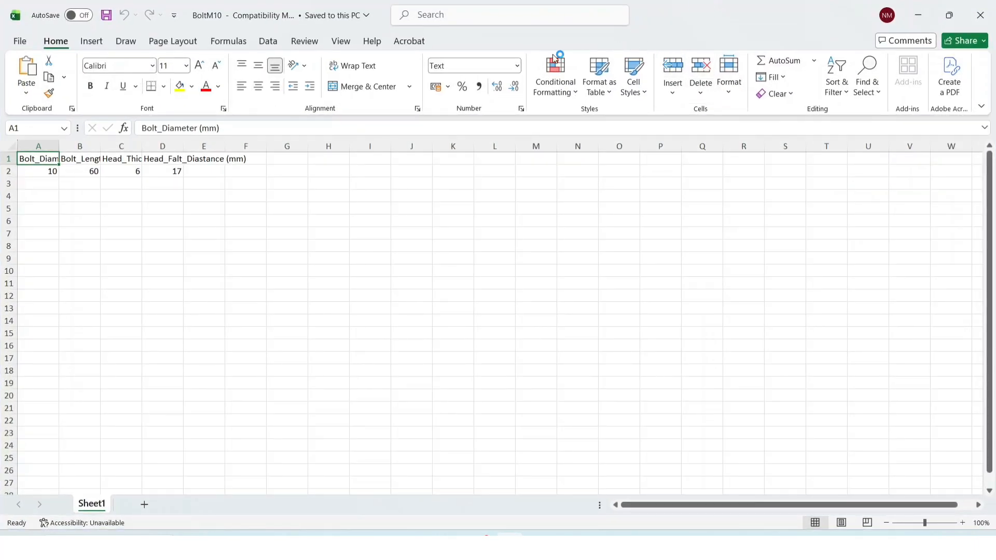
Autofit the widths of columns A to D to their parameter headings
double_click(183, 146)
double_click(141, 147)
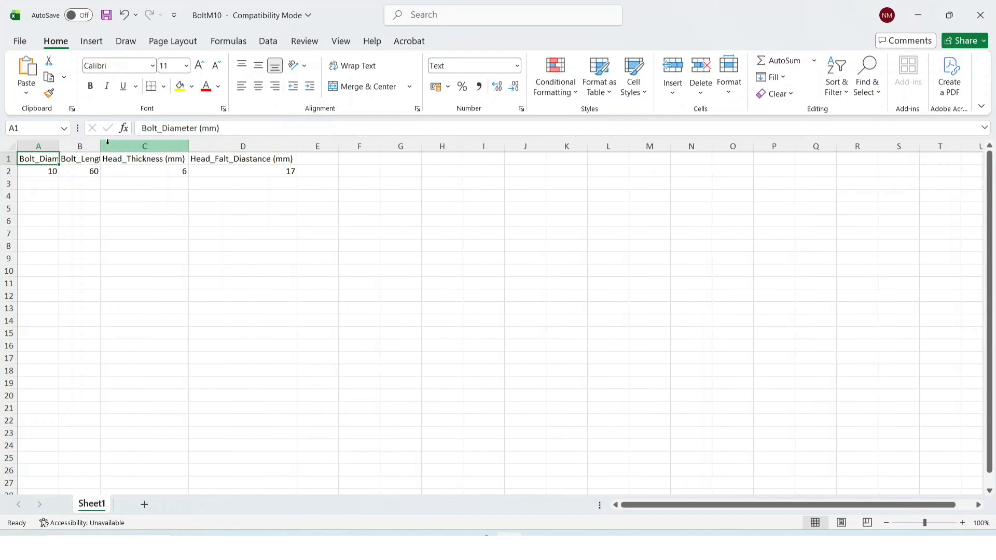
double_click(98, 146)
double_click(59, 146)
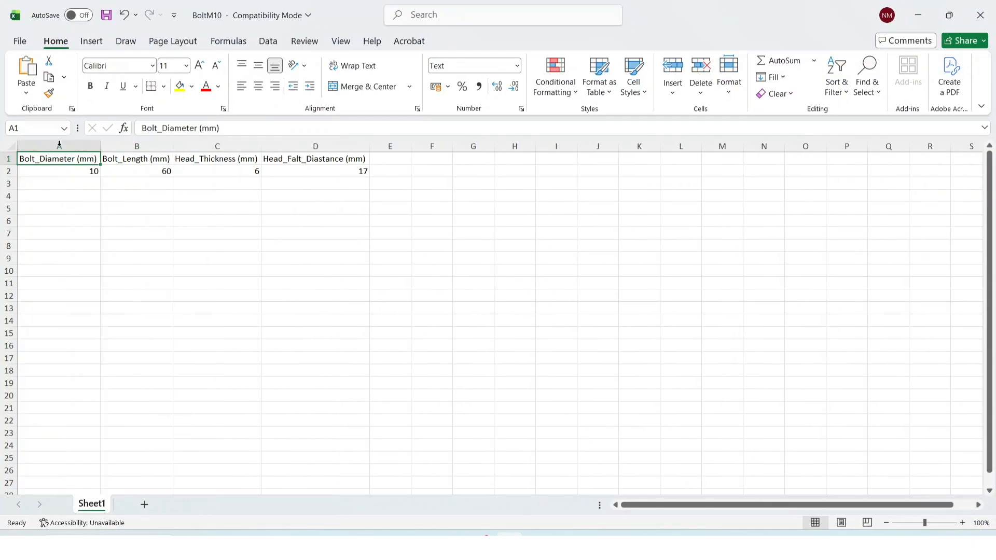
Insert a new column before Bolt_Diameter and enter the heading Configuration in cell A1
right_click(38, 147)
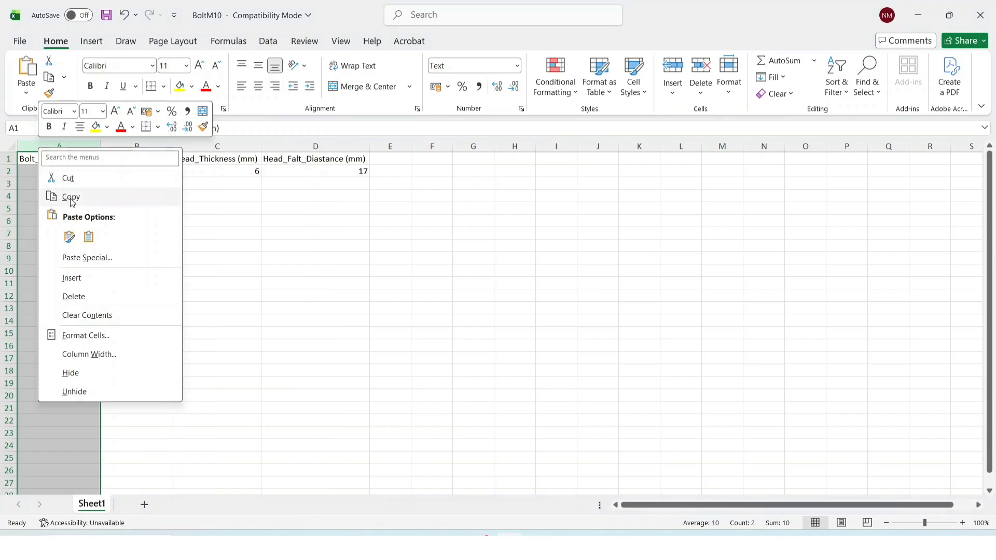
click(92, 278)
click(40, 156)
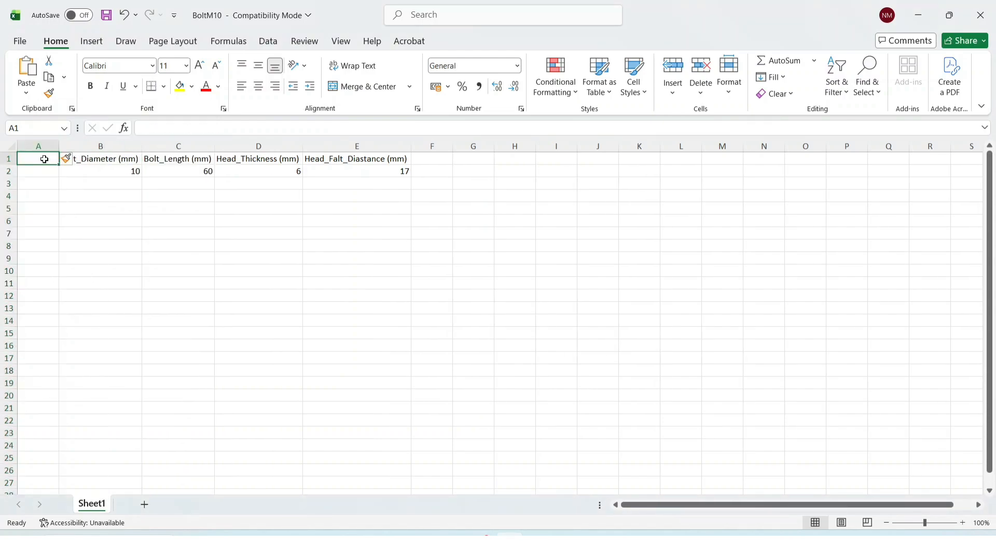
text(Confi)
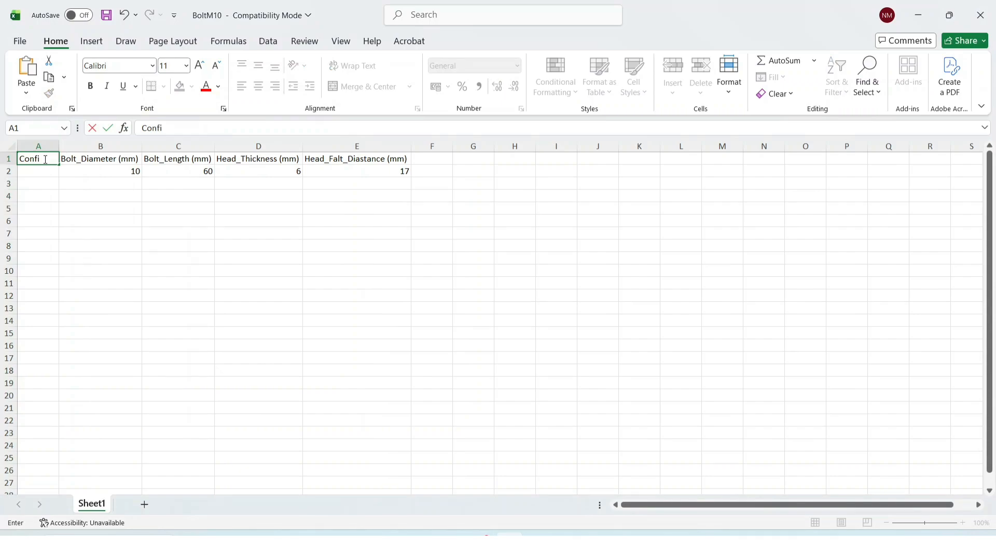
text(gurati)
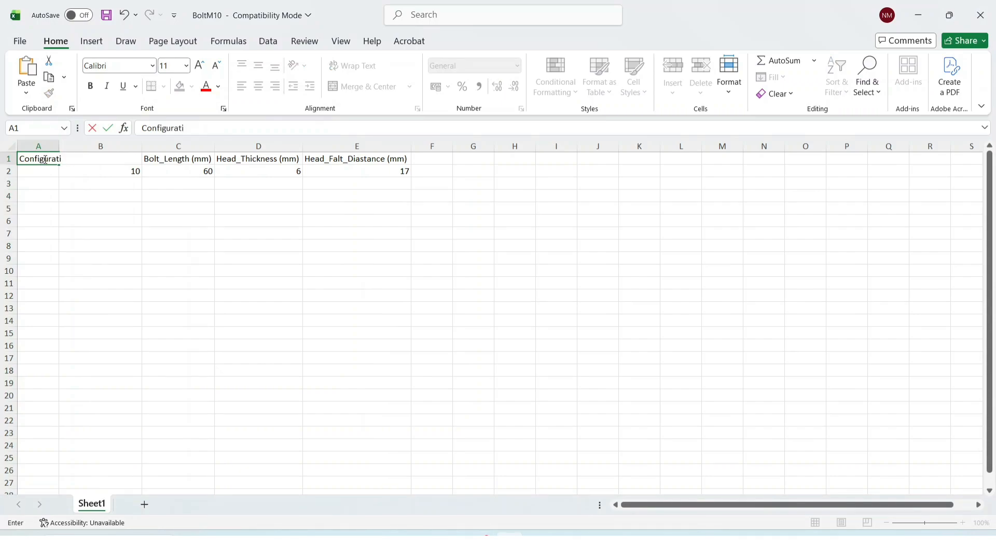
text(on)
Enter M8X40 as the configuration name in cell A2
click(31, 173)
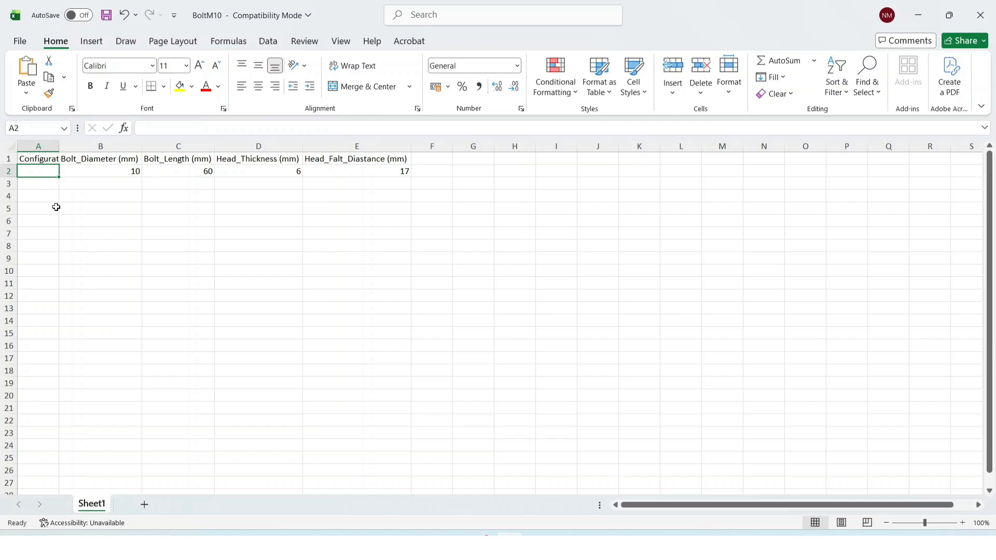
text(M)
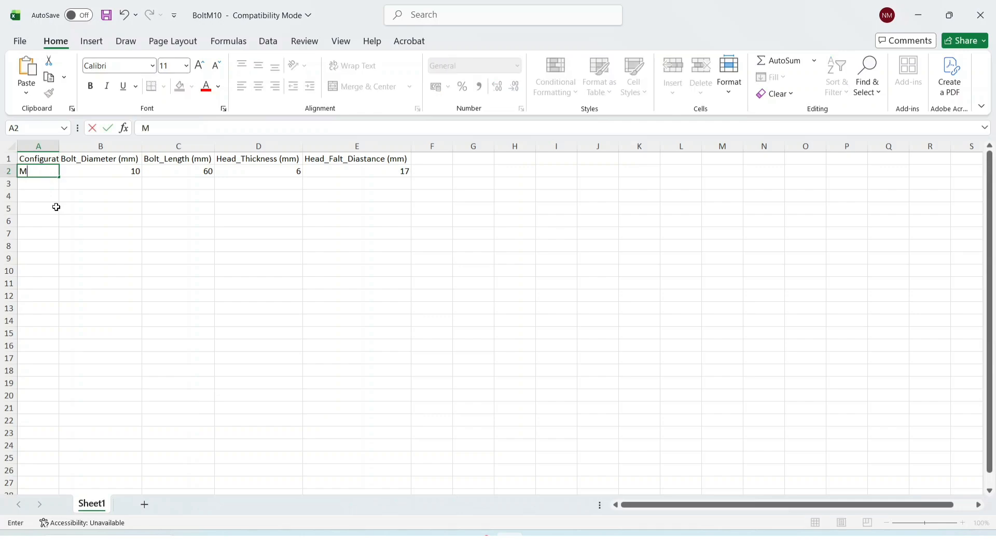
text(8X40)
key(Return)
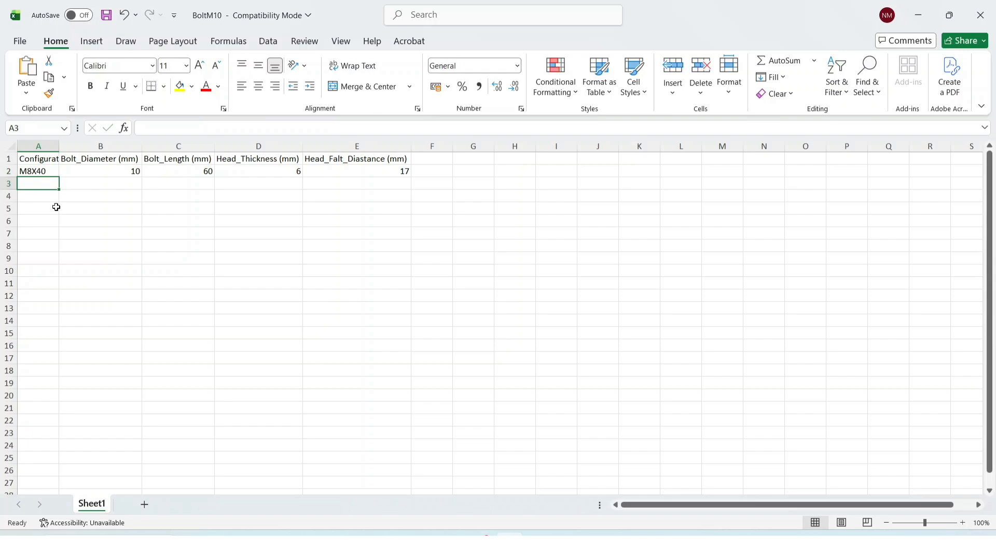
Enter the configuration names M10X60, M8X40 and M12X80 in cells A2 to A4
key(Up)
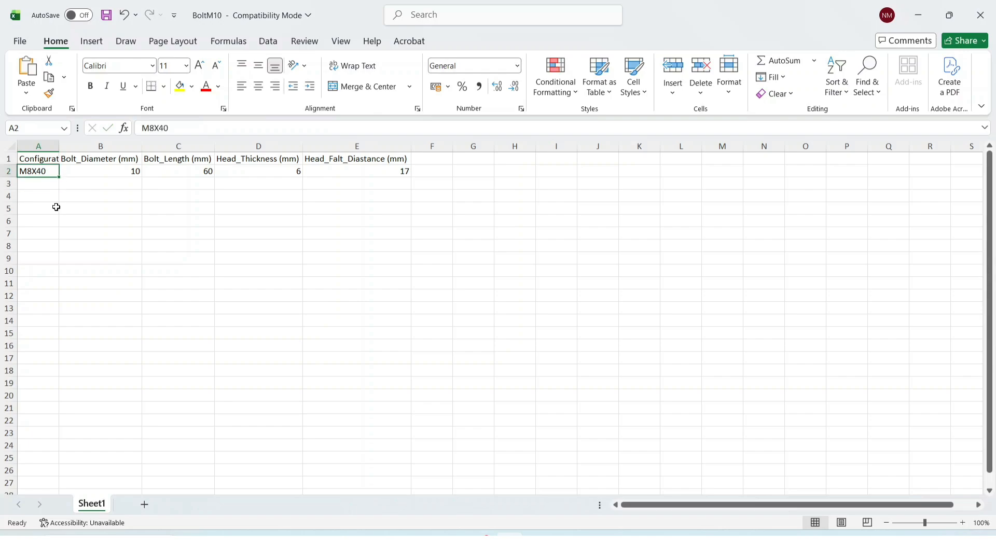
text(M10)
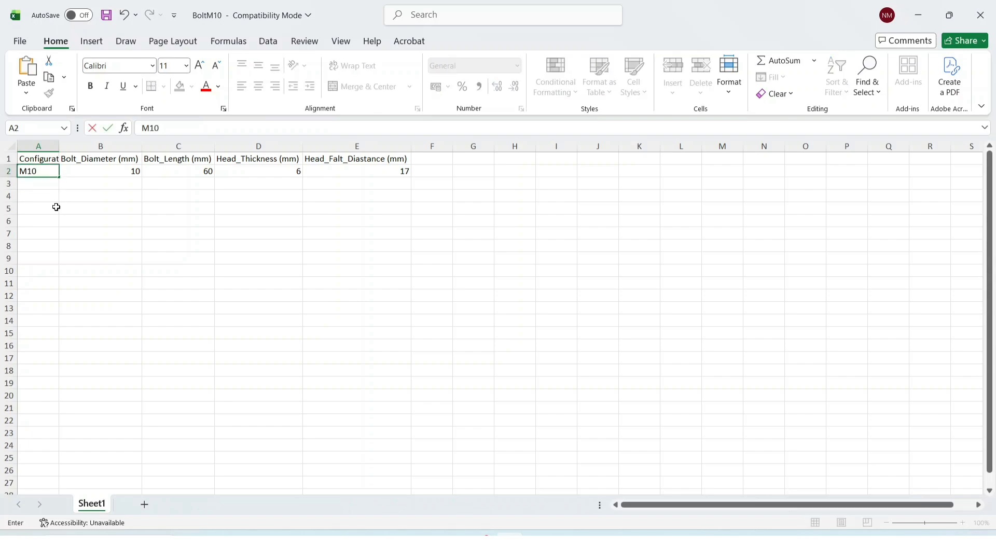
text(X60)
key(Return)
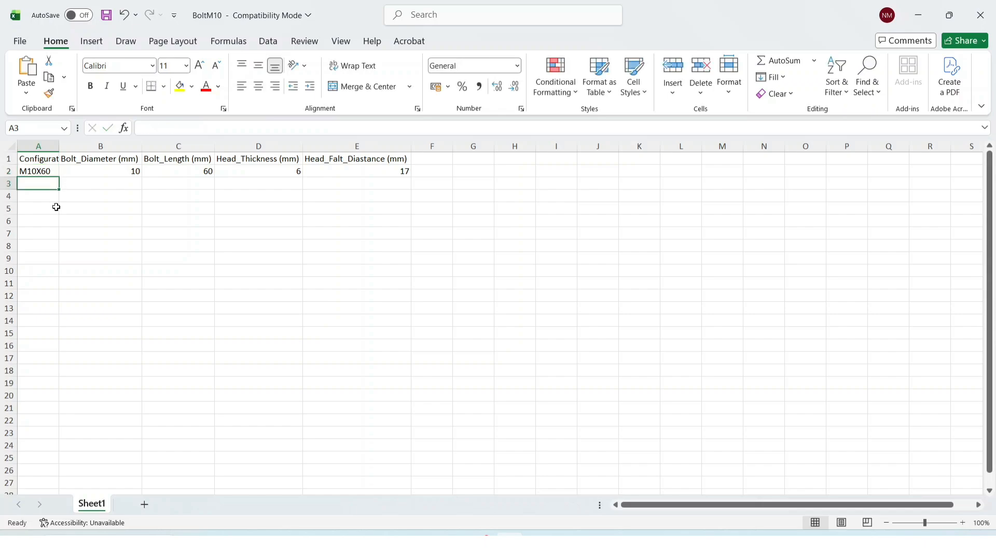
text(M8)
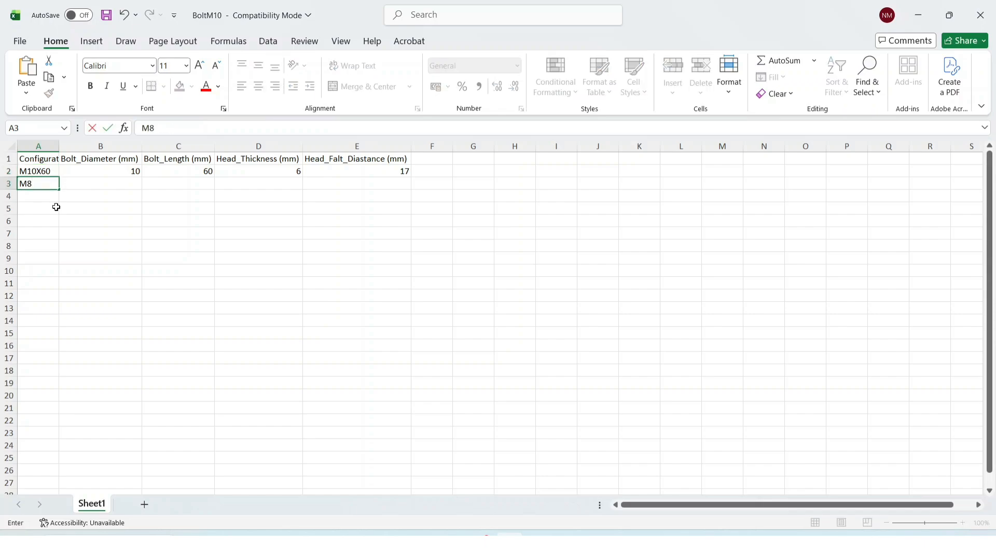
text(X40)
key(Return)
text(M)
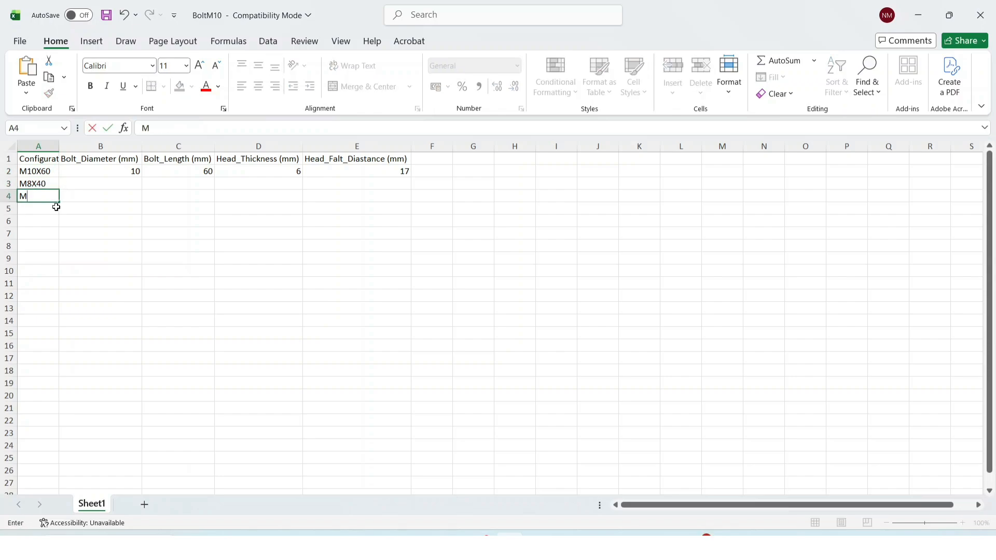
text(12X80)
key(Return)
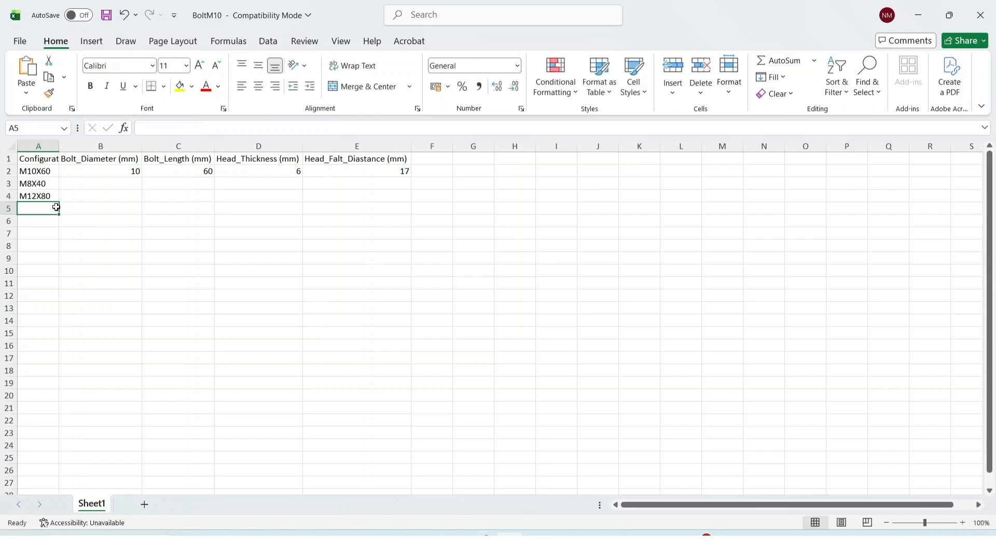
Enter M10X50 as the fourth configuration name in cell A5
text(M10X6)
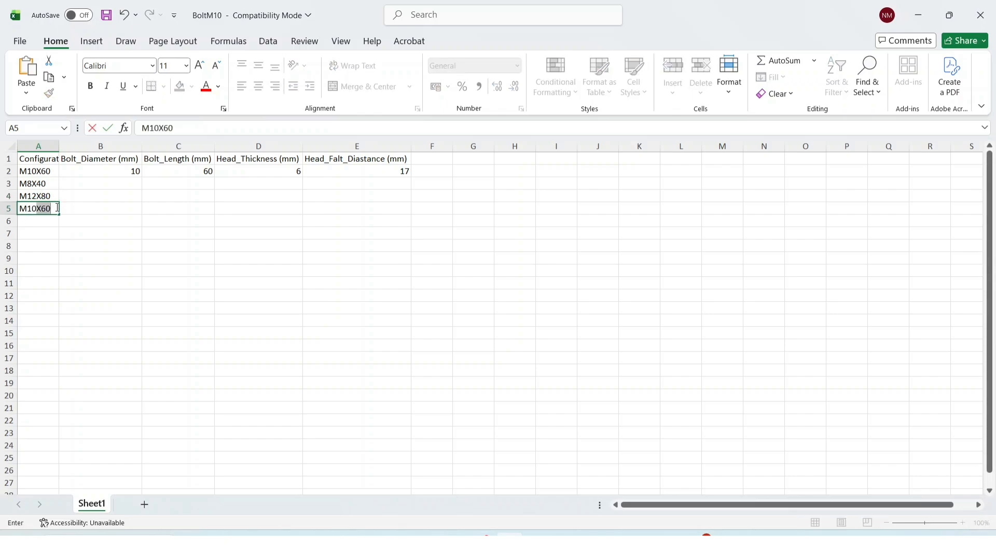
text(0)
key(Tab)
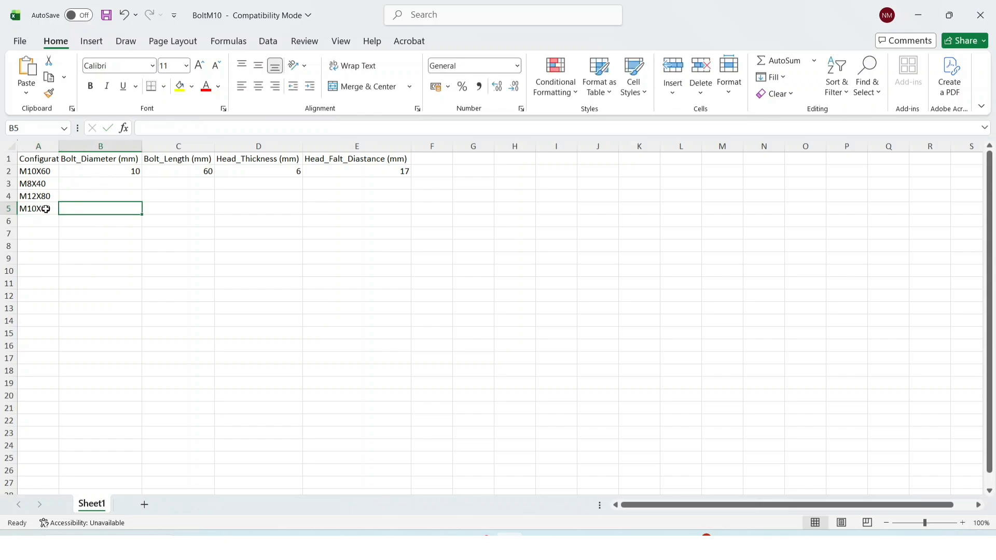
click(44, 208)
click(190, 125)
key(BackSpace)
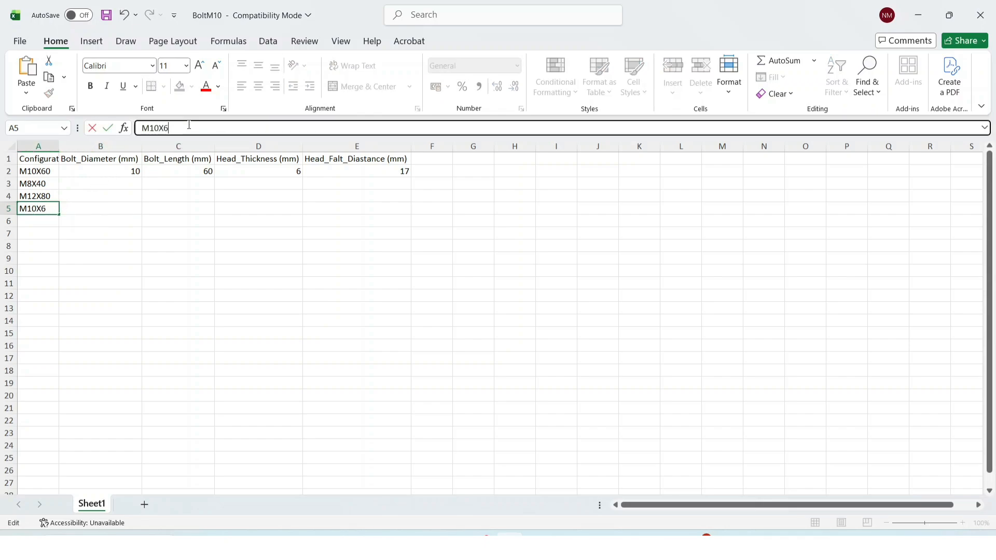
key(BackSpace)
text(8)
key(BackSpace)
text(50)
key(Return)
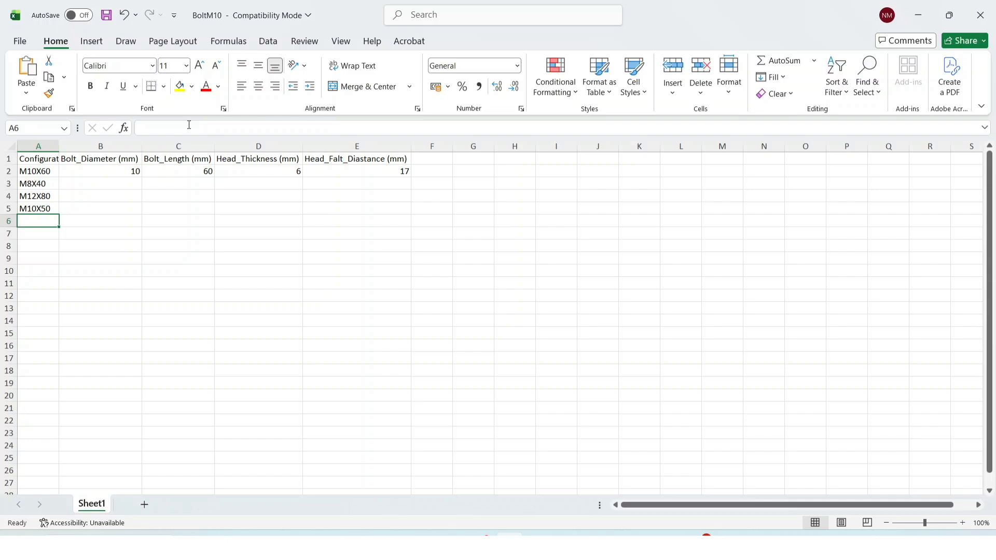
Enter the Bolt_Diameter values 8, 12 and 10 in cells B3 to B5
click(287, 210)
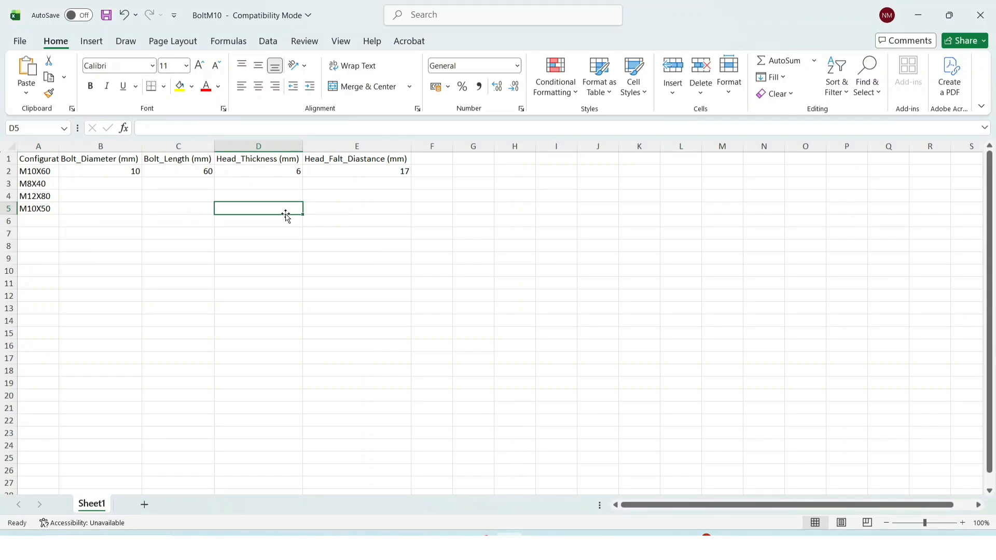
click(94, 183)
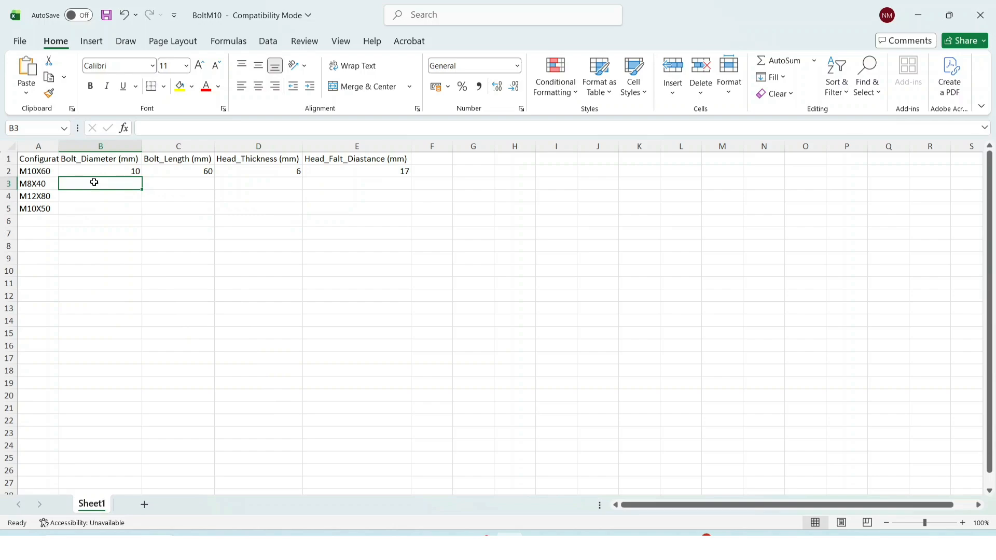
text(8)
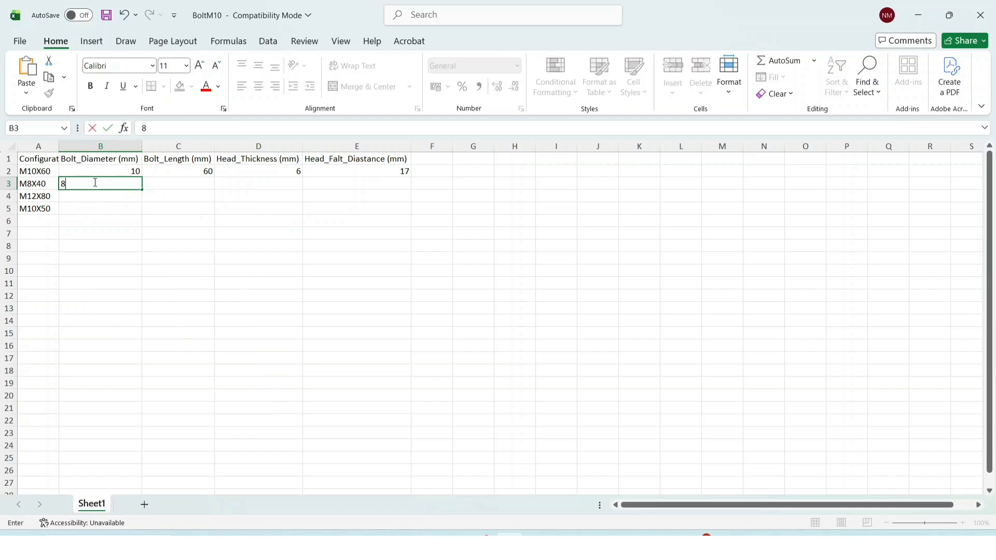
key(Return)
text(12)
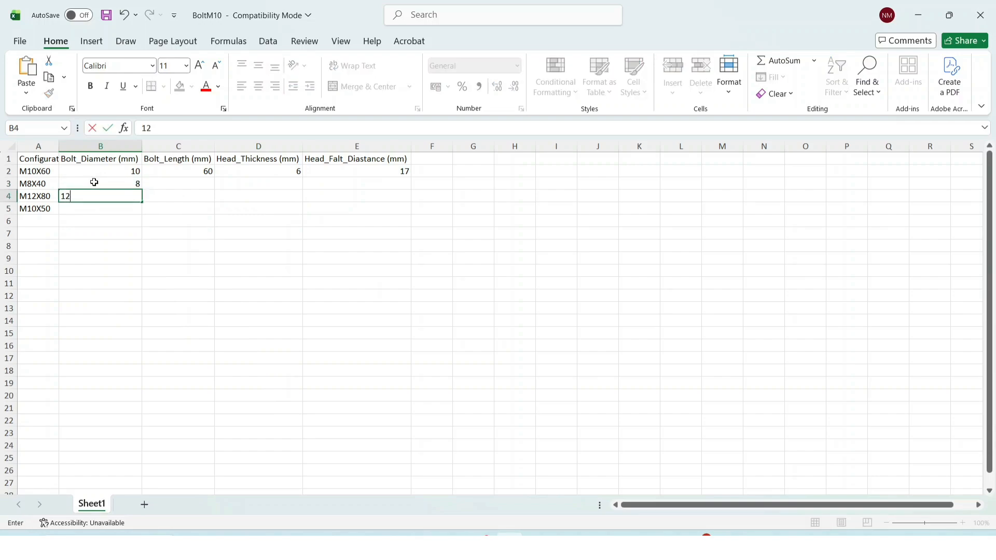
key(Return)
text(10)
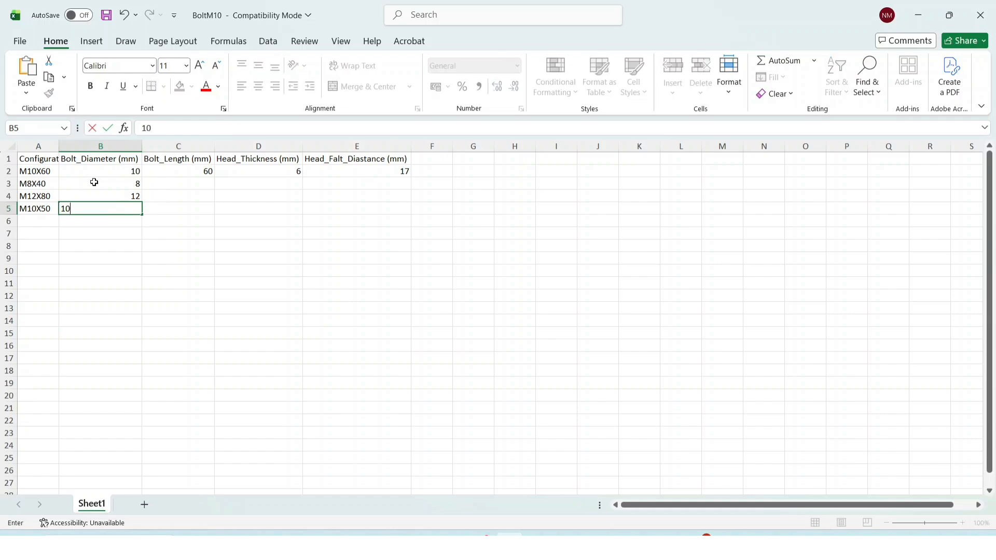
key(Return)
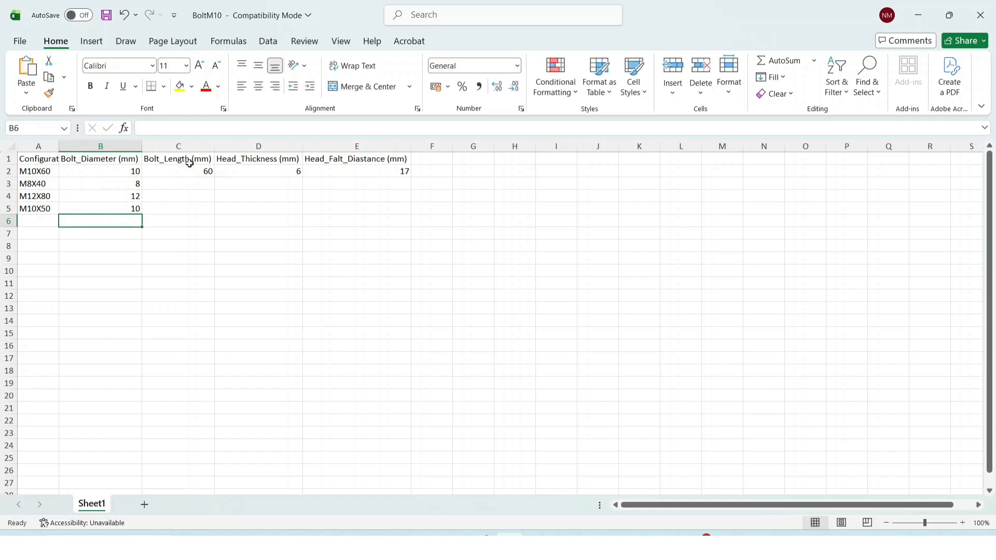
Enter the Bolt_Length values 50, 60 and 80 in cells C3 to C5
click(185, 183)
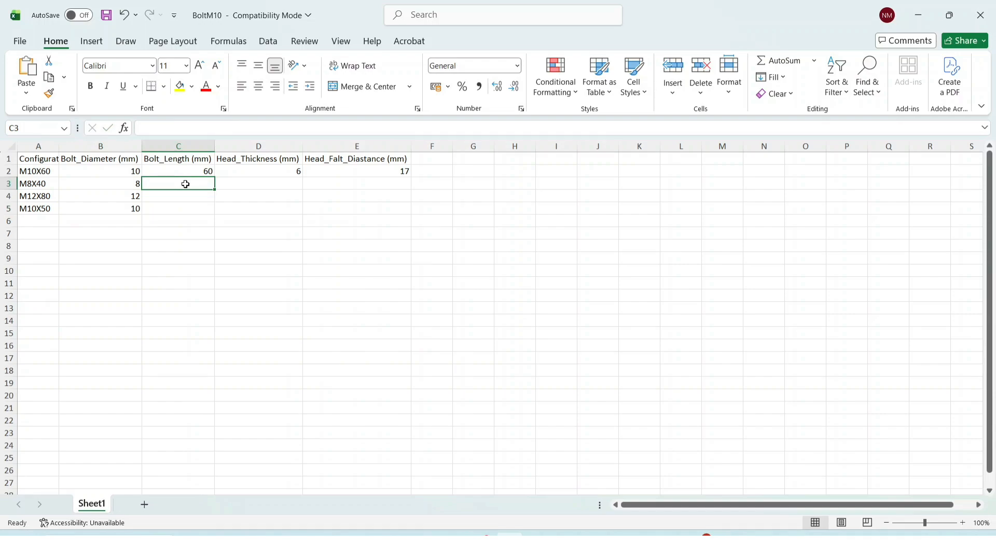
text(50)
key(Return)
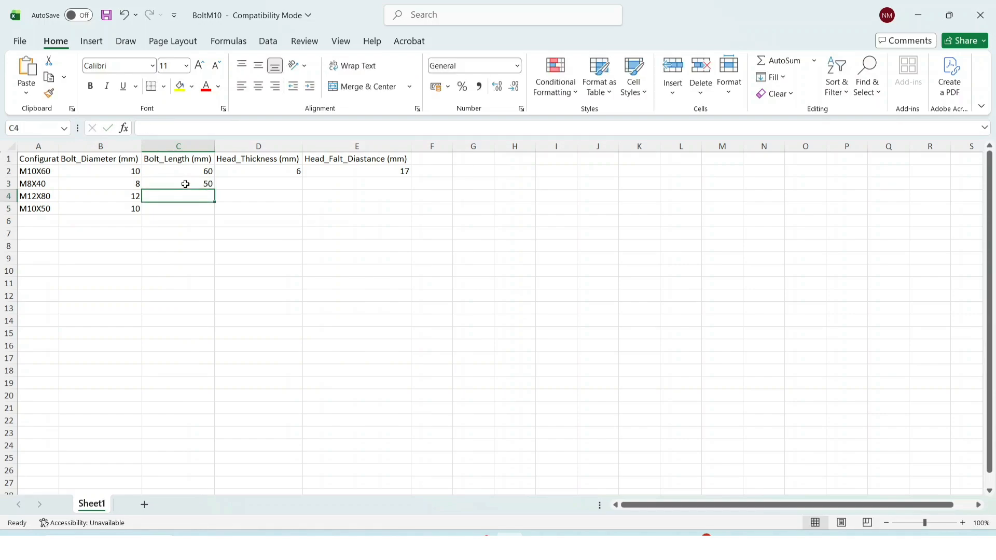
text(80)
key(Tab)
key(Page_Down)
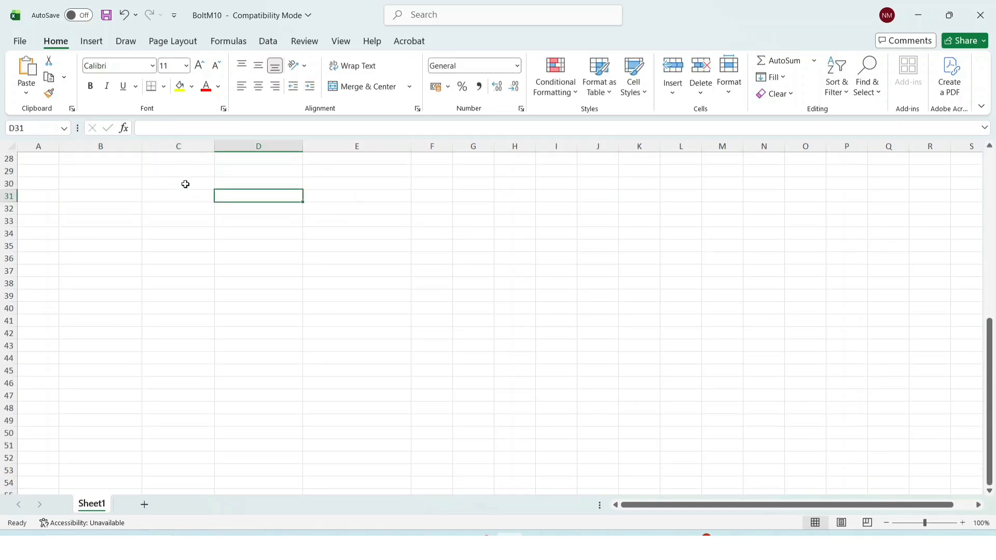
scroll(218, 253, up, 9)
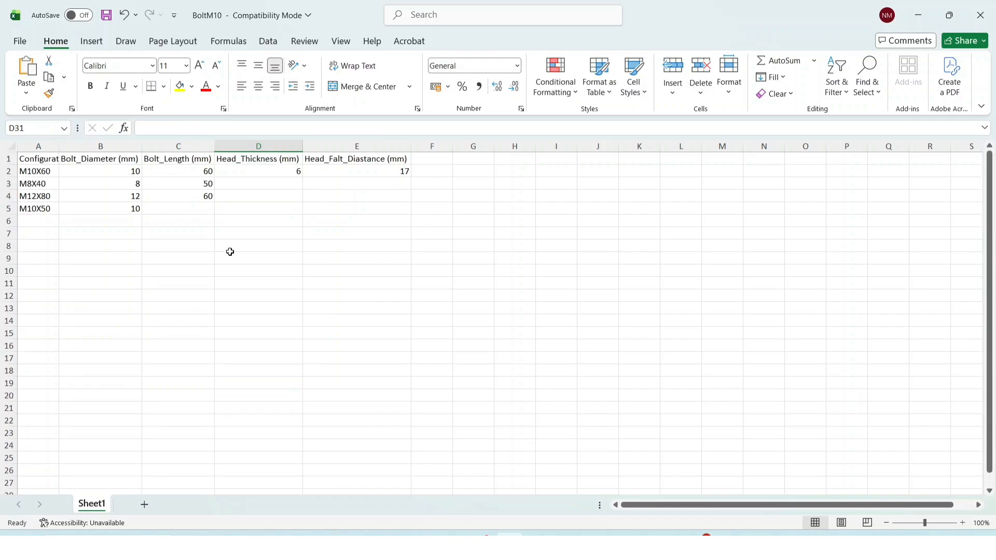
click(205, 210)
text(80)
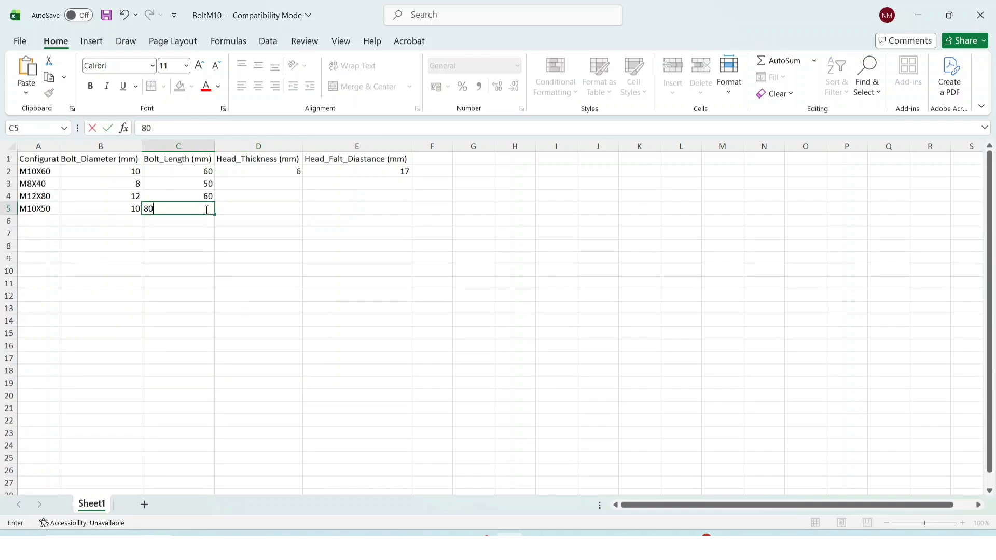
key(Tab)
Enter the Head_Thickness values 5, 6 and 6 in cells D3 to D5
key(Up)
key(Up)
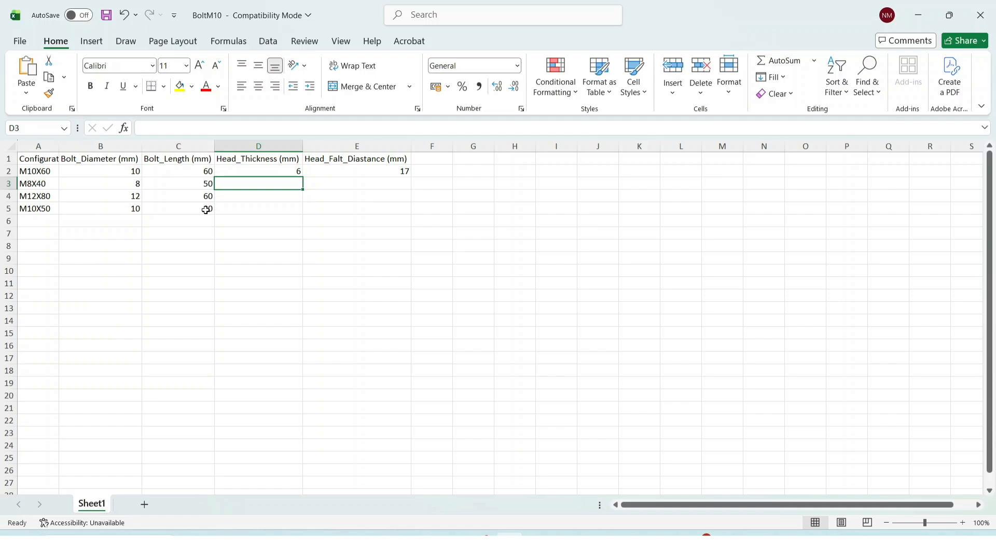
text(5)
key(Return)
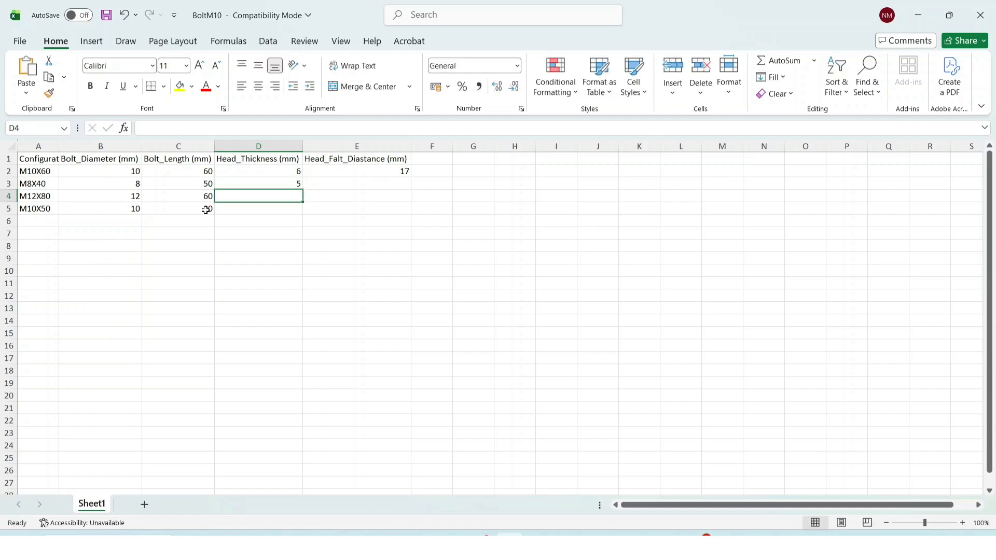
text(6)
key(Return)
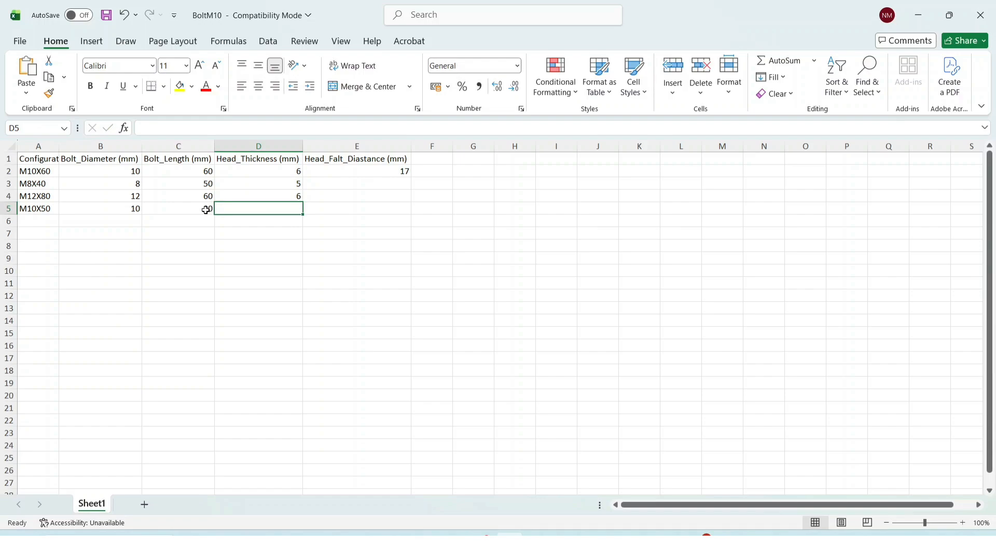
text(6)
key(Return)
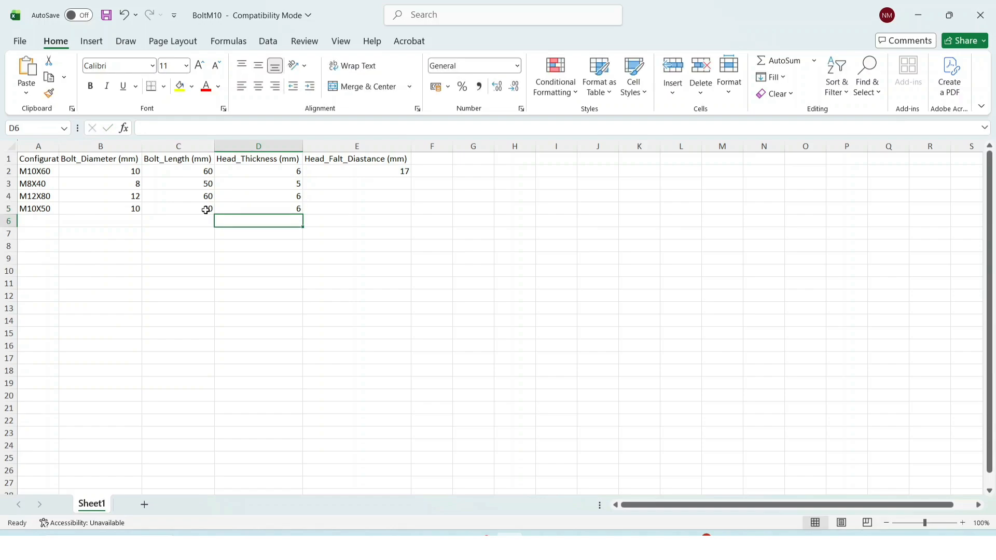
Enter the Head_Falt_Diastance values 15, 19 and 17 in cells E3 to E5
key(Up)
key(Right)
key(Right)
key(Up)
key(Left)
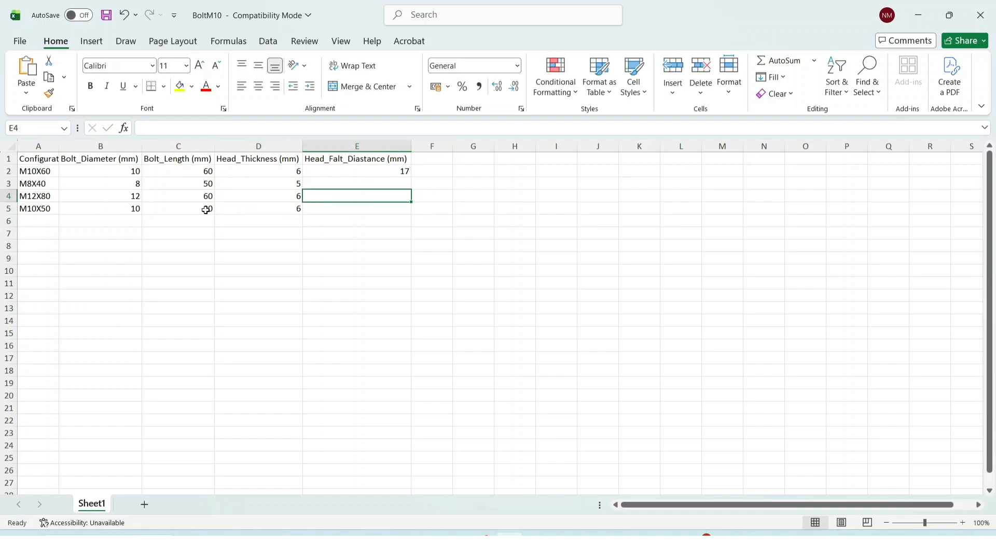
key(Up)
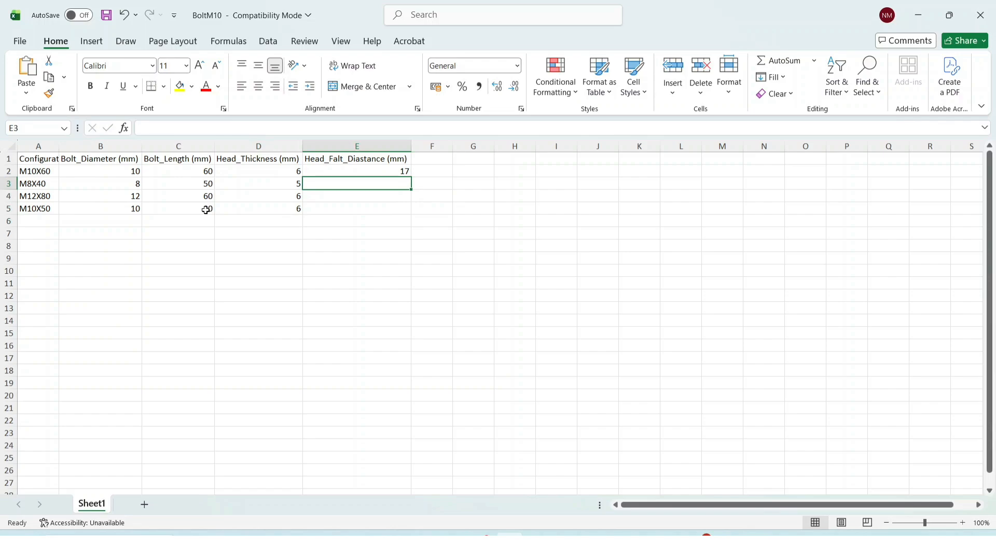
text(15)
key(Return)
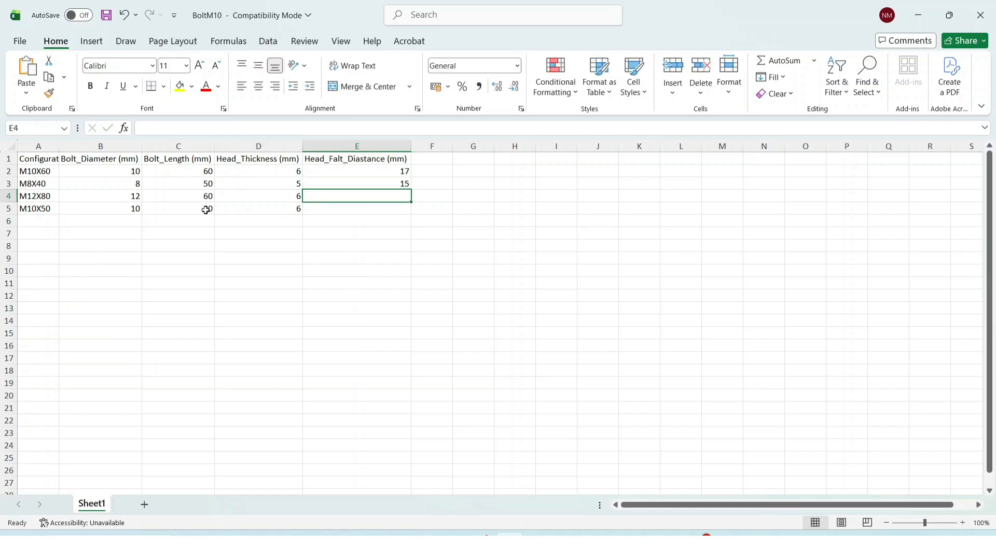
text(17)
key(BackSpace)
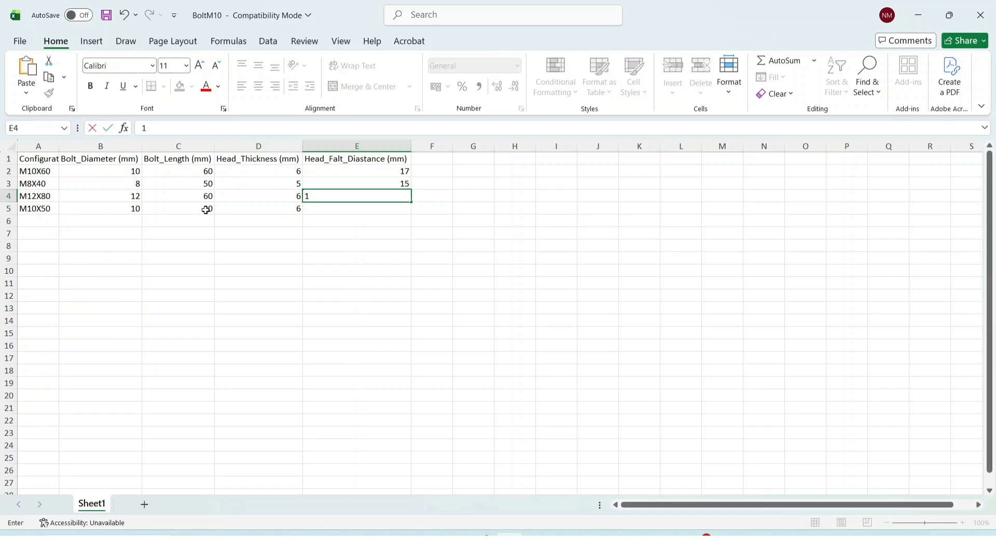
text(9)
key(Return)
text(17)
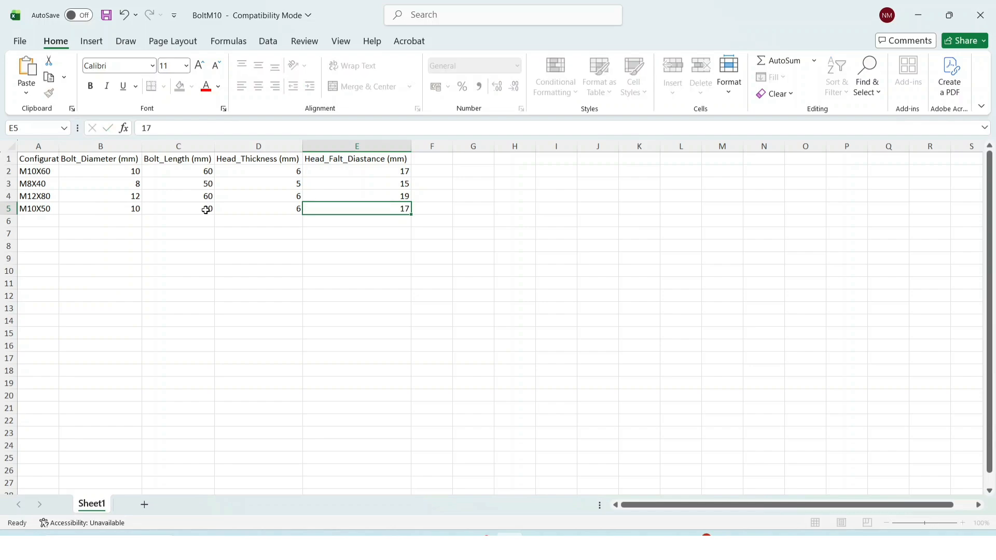
key(Return)
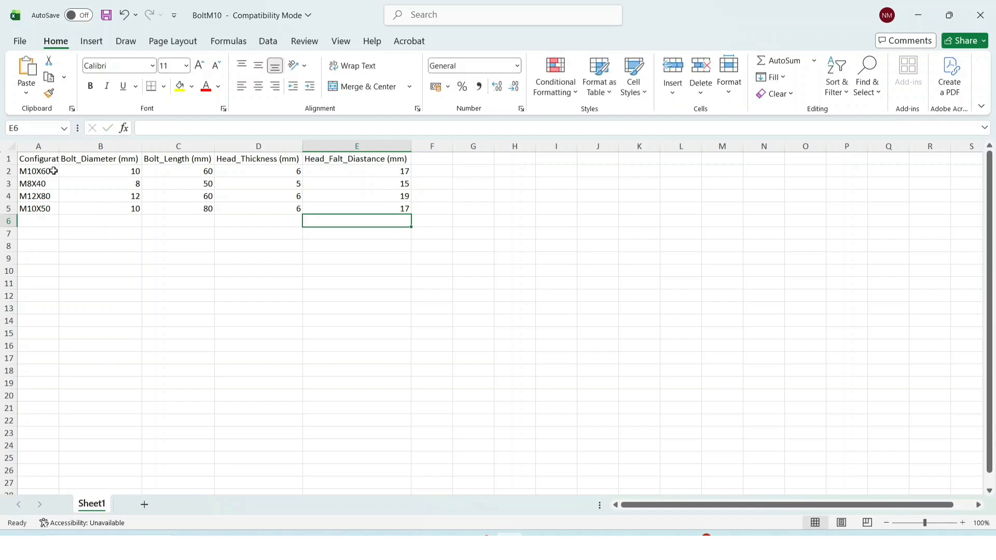
Save the completed BoltM10 workbook and close Excel to return to the design table in CATIA
drag(47, 171, 399, 205)
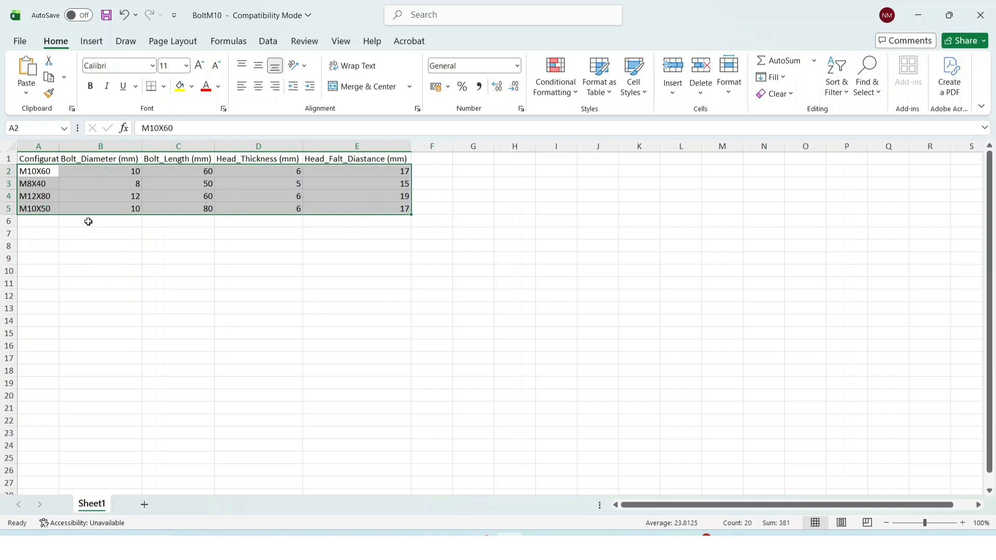
click(106, 16)
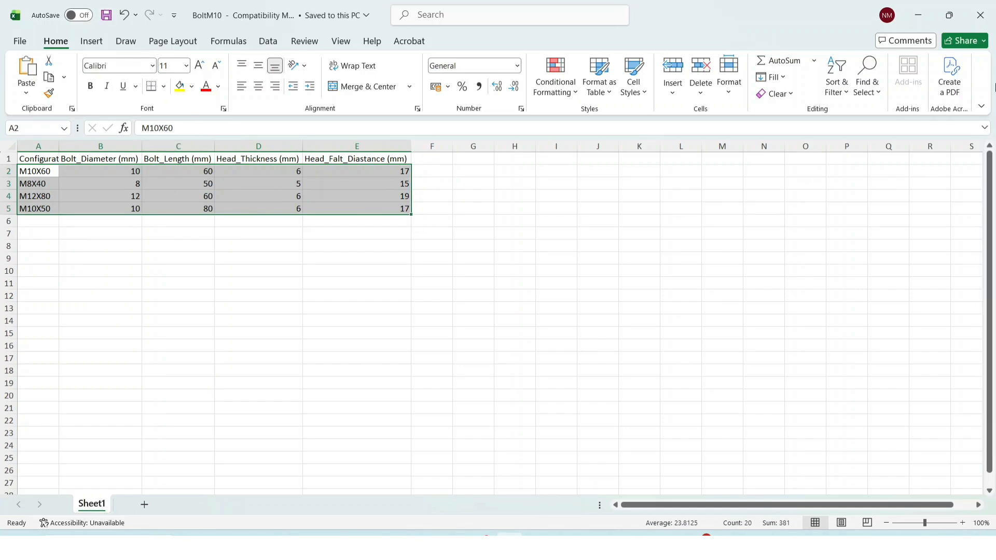
click(980, 15)
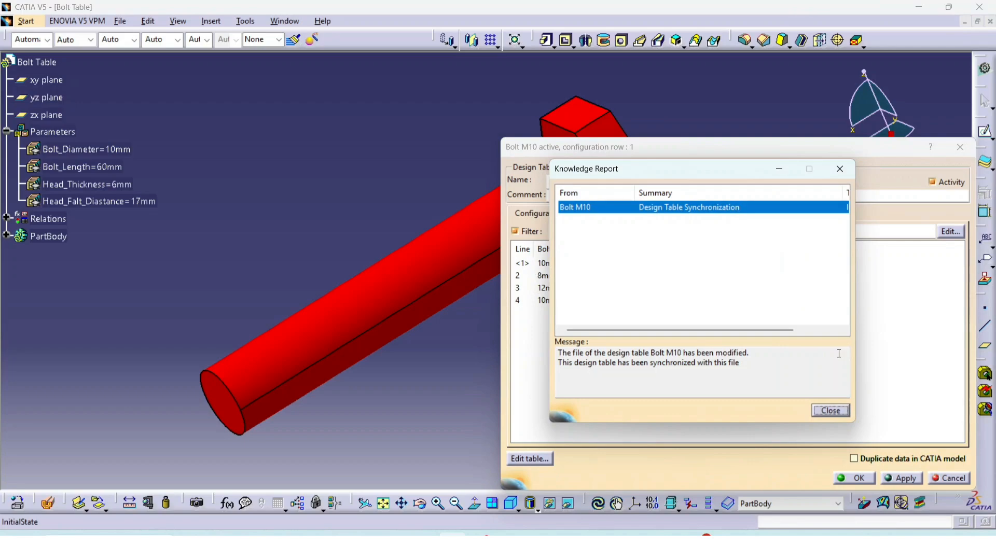
Dismiss the synchronization report and select configuration line 2 of the Bolt M10 design table
click(830, 410)
click(520, 277)
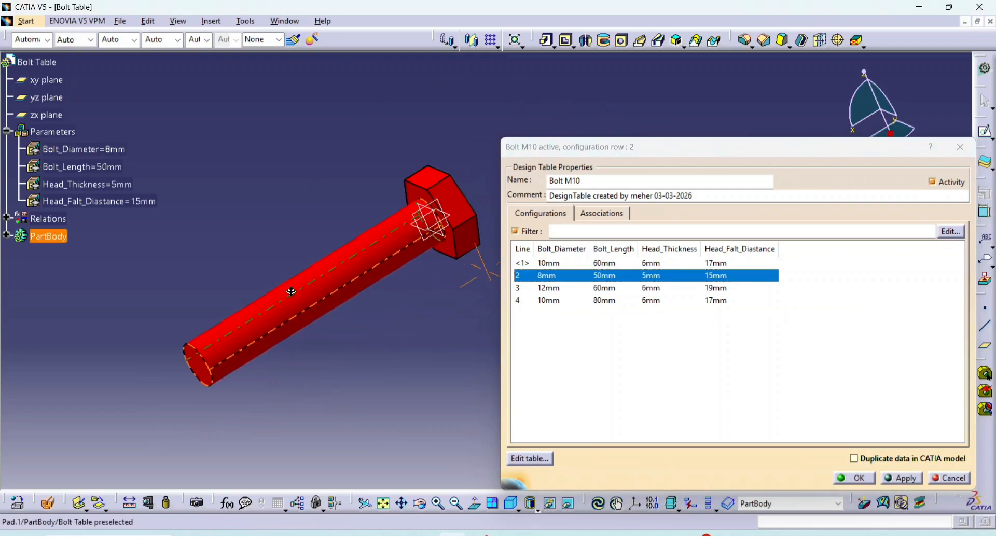
Accept configuration line 2 and update the part to the bolt with 8 mm diameter and 50 mm length
middle_drag(291, 291, 284, 301)
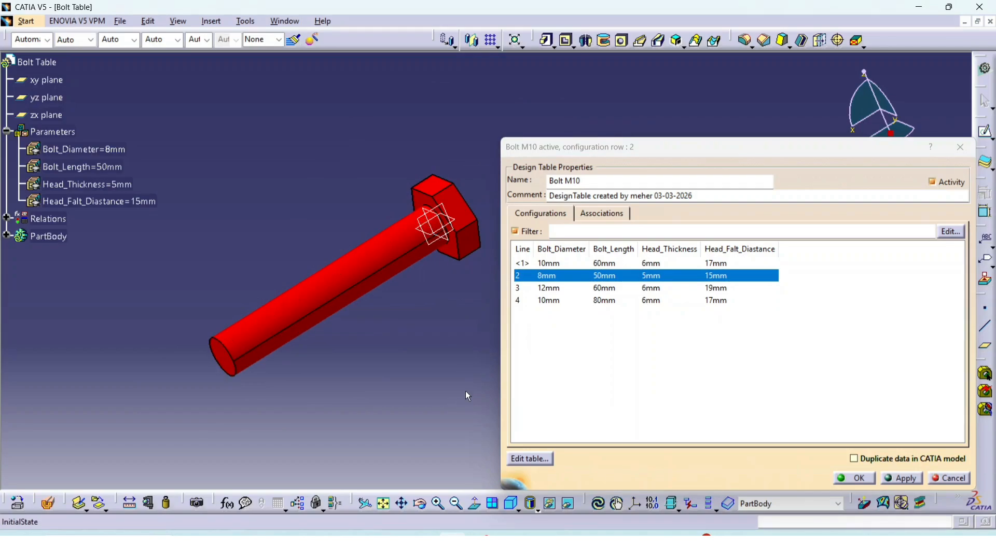
click(600, 509)
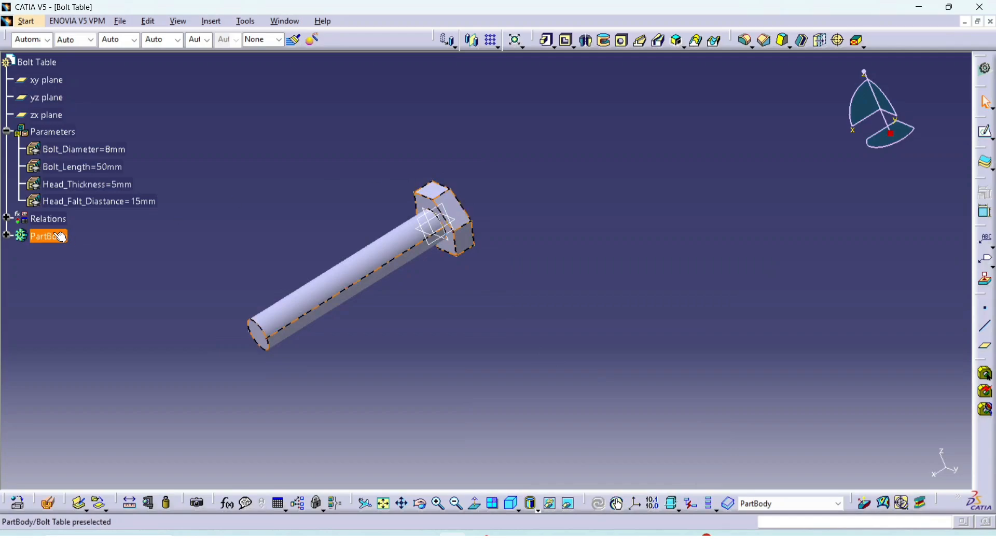
Reopen the Bolt M10 design table from the relations and switch the bolt to configuration line 3, 12 mm diameter and 60 mm length
click(6, 218)
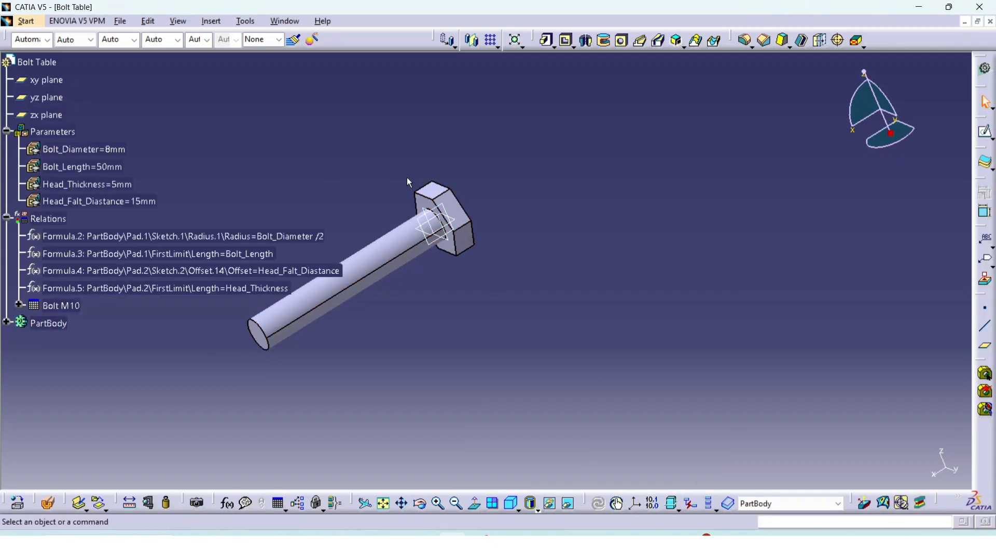
middle_drag(409, 182, 584, 204)
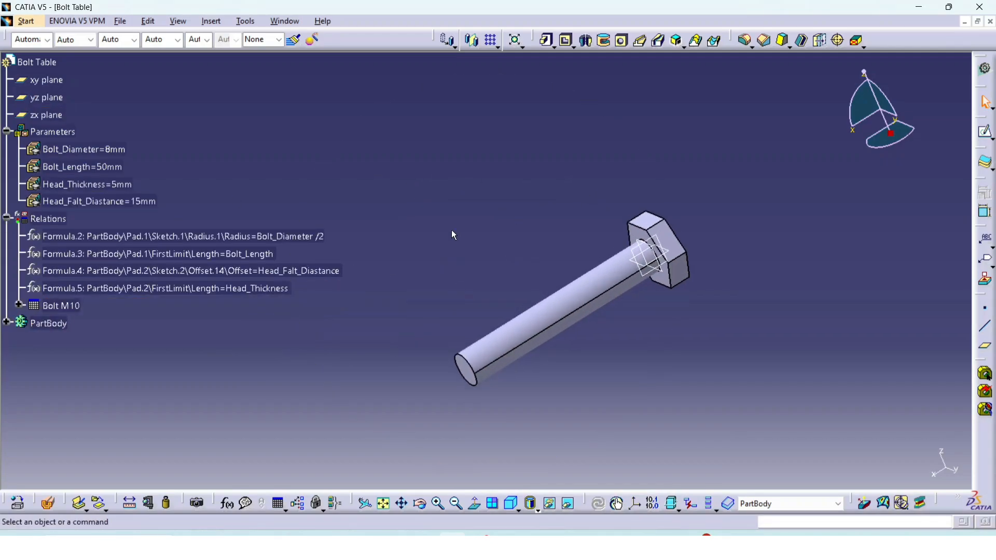
click(52, 306)
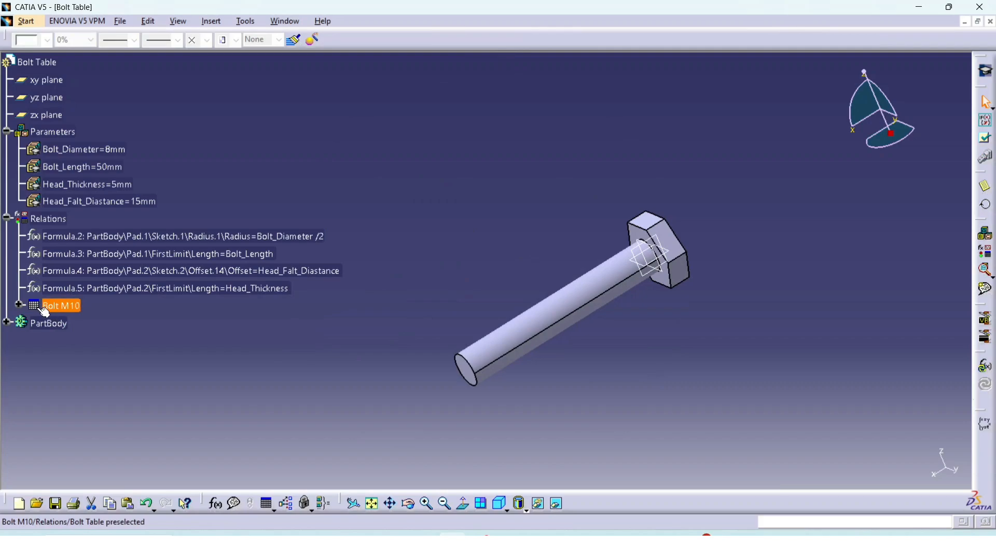
double_click(46, 309)
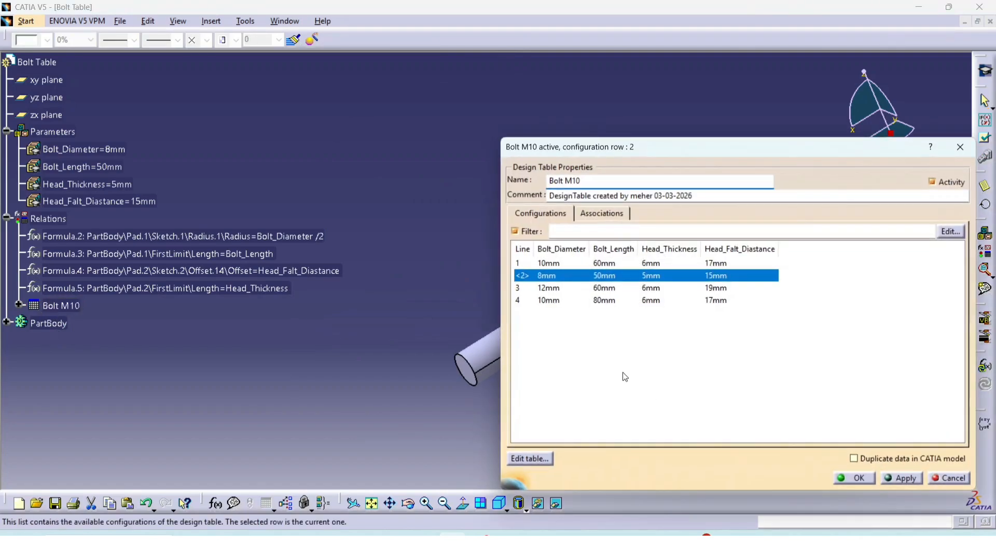
middle_drag(394, 371, 207, 402)
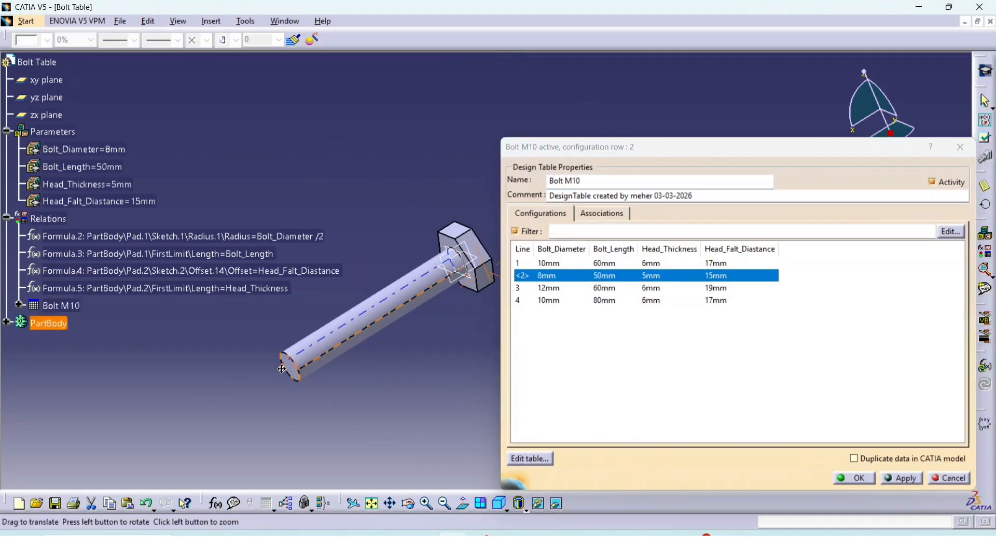
click(569, 288)
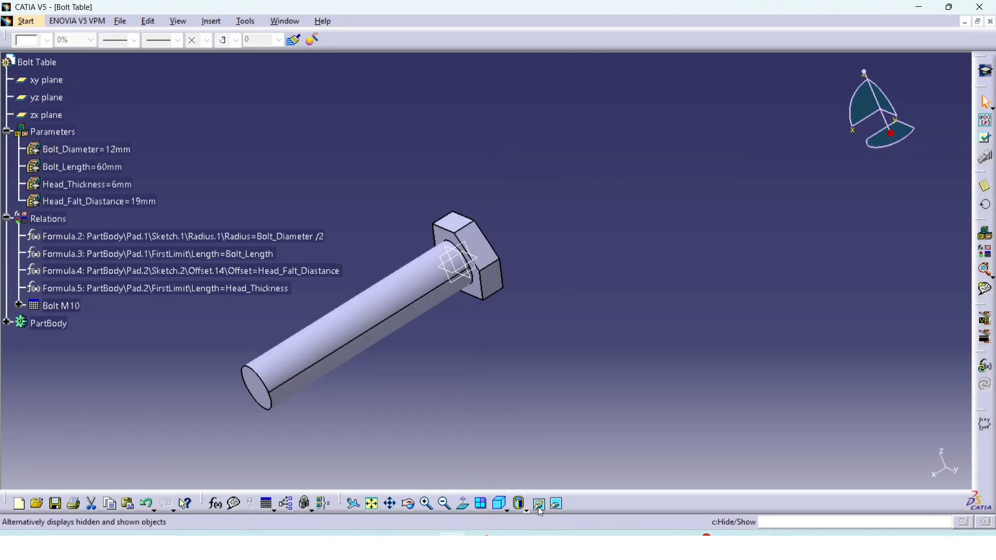
Reopen the Bolt M10 design table and apply configuration line 4, with 10 mm diameter and 80 mm length
double_click(39, 312)
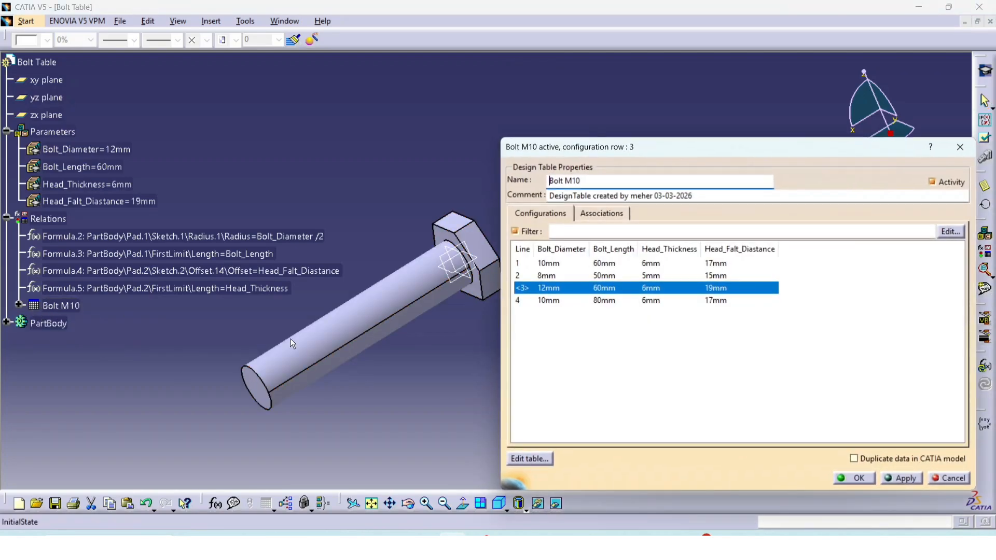
click(567, 302)
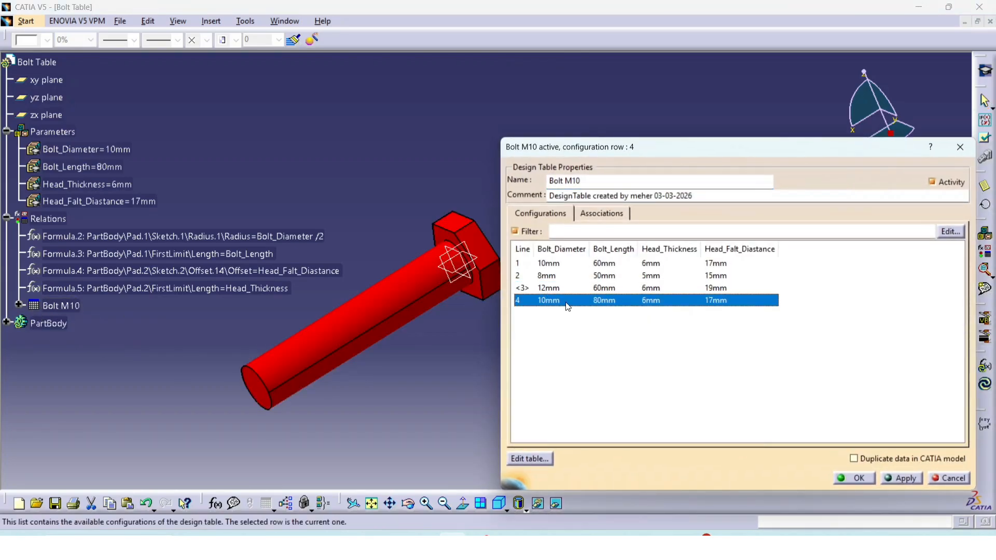
click(906, 477)
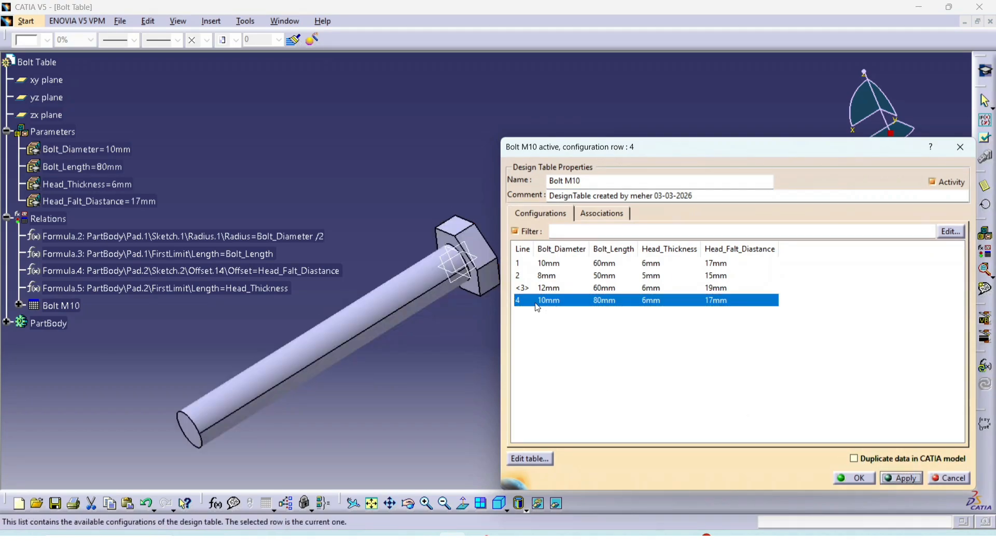
middle_drag(348, 324, 297, 367)
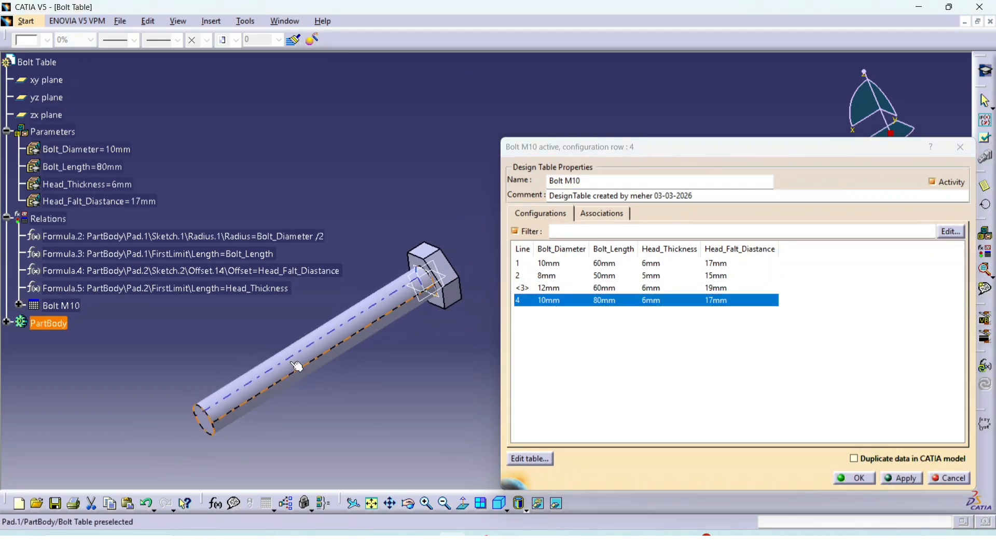
Apply configuration line 3 to the bolt, followed by configuration line 1 with 10 mm diameter and 60 mm length
click(552, 285)
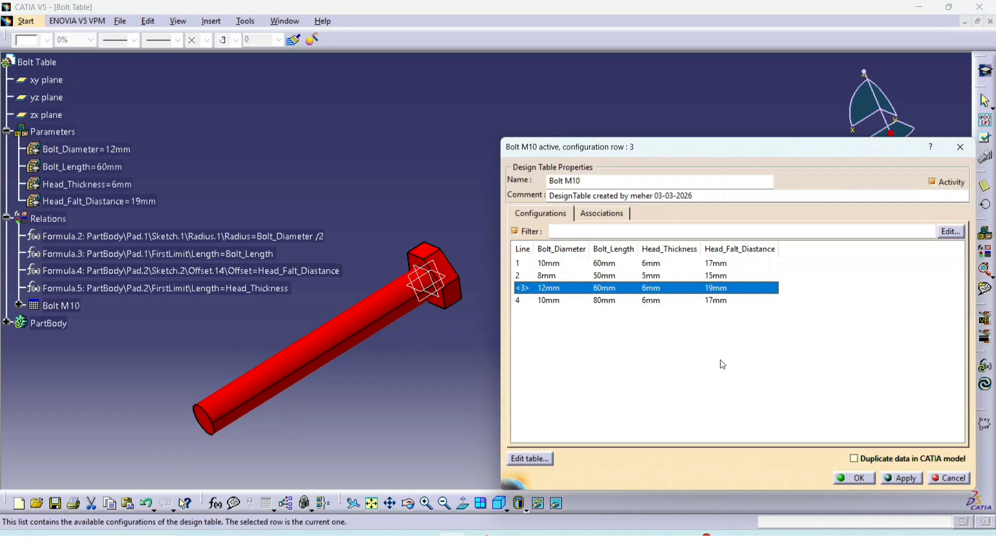
click(905, 478)
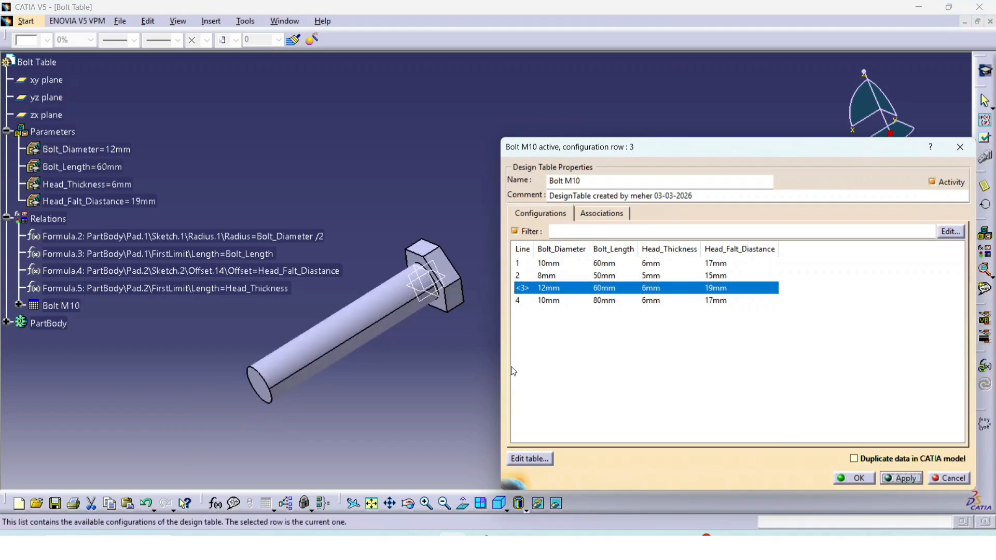
middle_drag(439, 341, 445, 329)
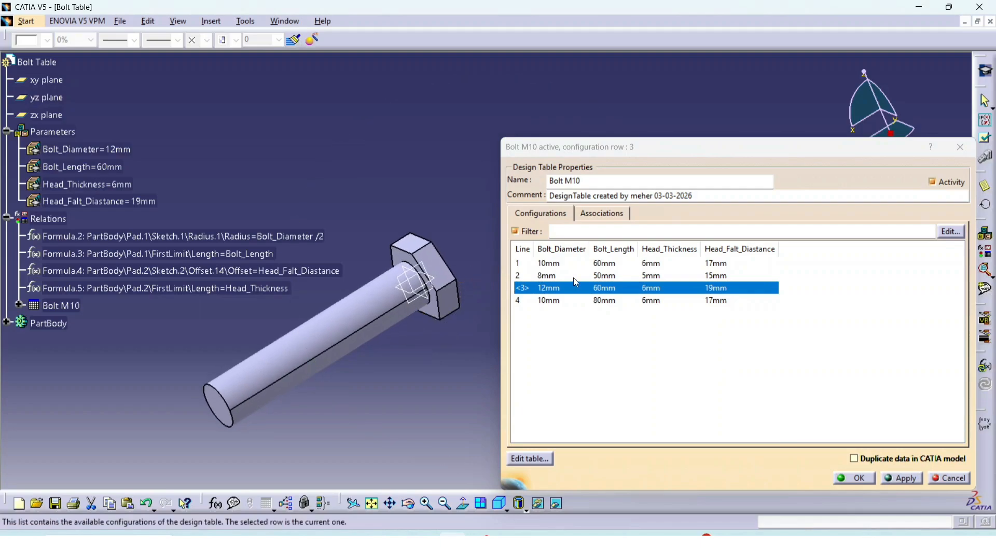
click(574, 263)
click(890, 474)
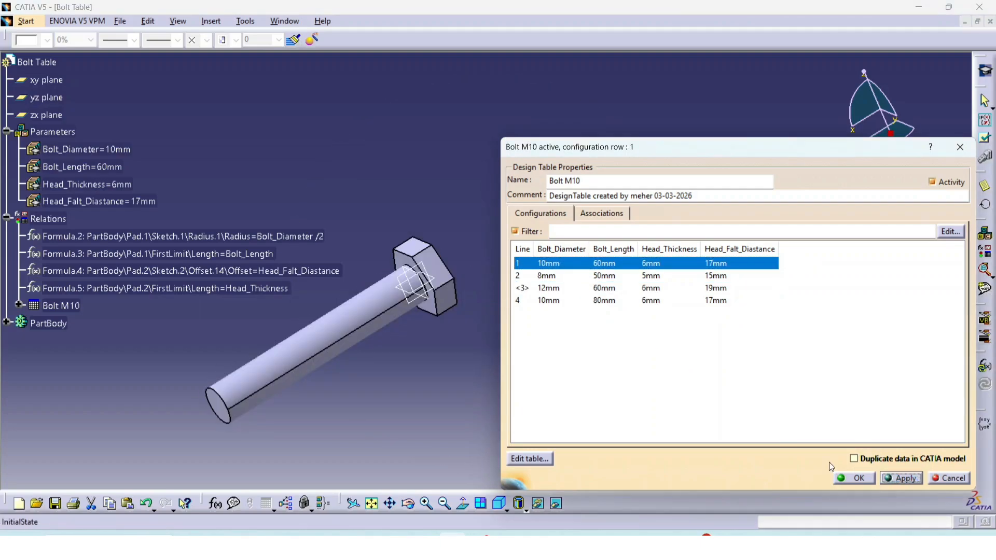
Switch the bolt back to configuration line 4 of the design table and apply it
click(601, 300)
click(902, 478)
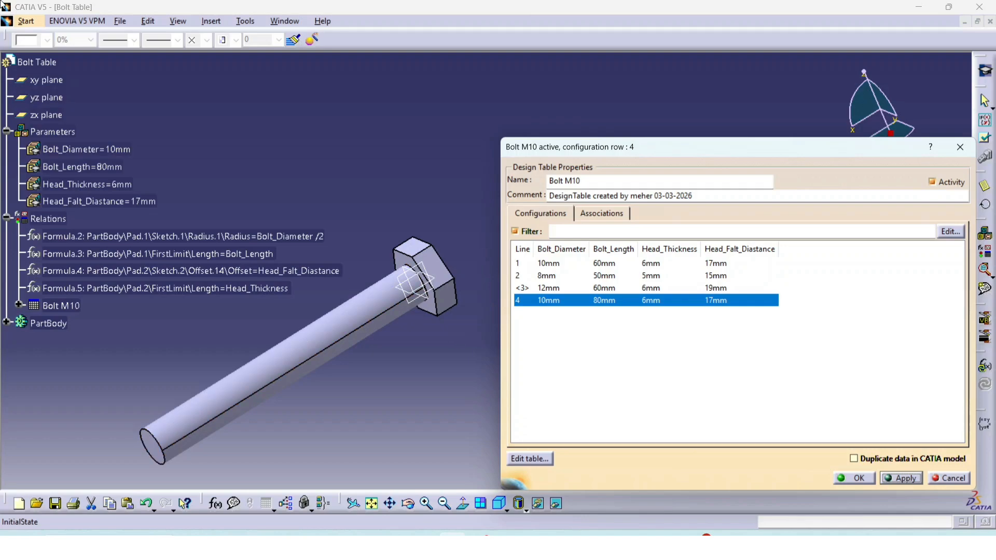
click(192, 179)
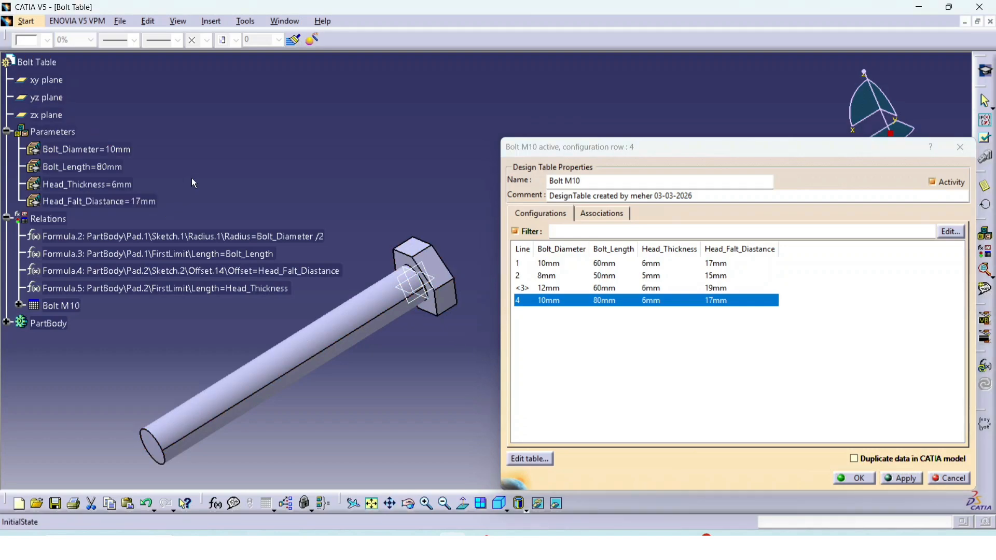